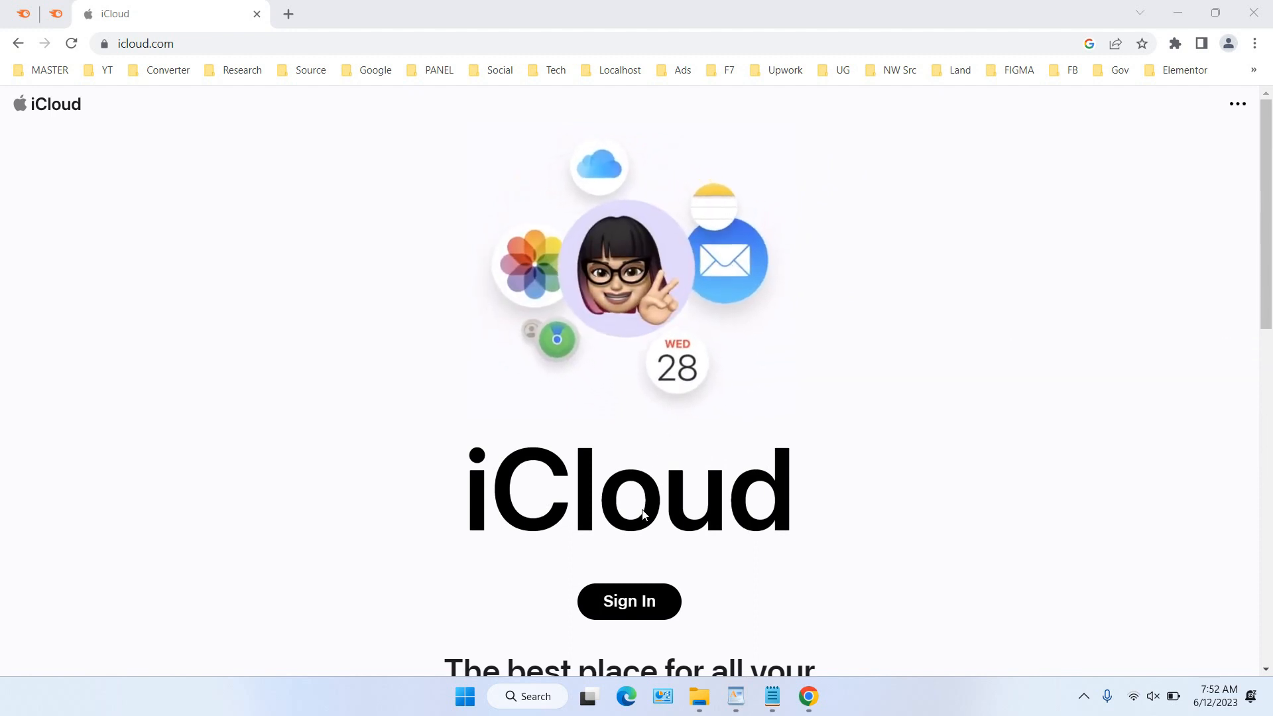
Step: Sign in to iCloud by entering the Apple ID e-mail and the account password
{"action": "left_click", "coordinate": [631, 601]}
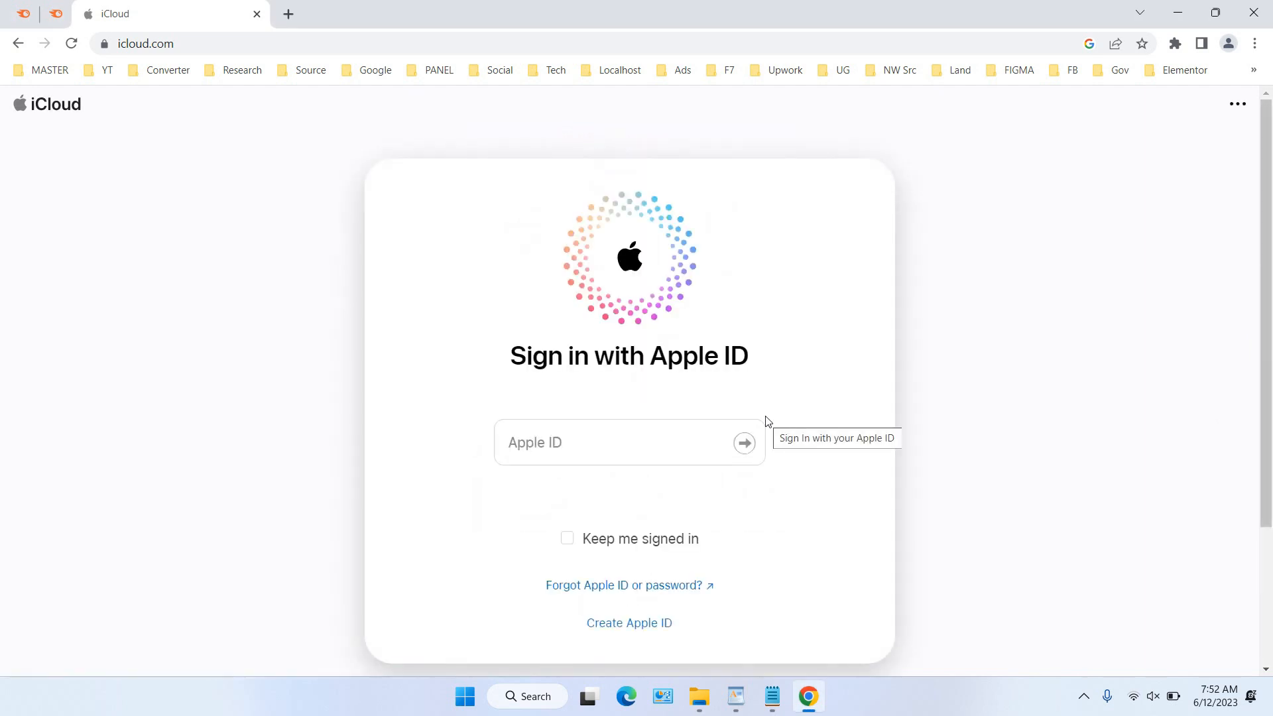
{"action": "left_click", "coordinate": [618, 445]}
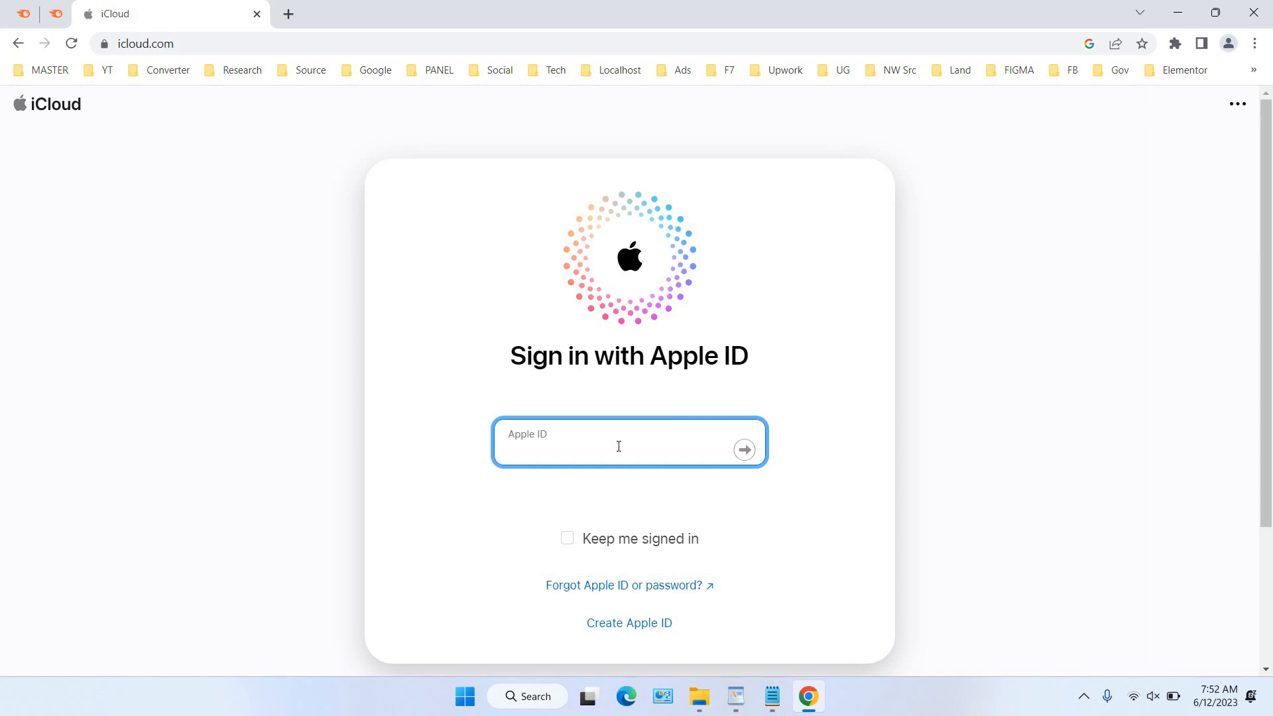
{"action": "key", "text": "ctrl+v"}
{"action": "key", "text": "Return"}
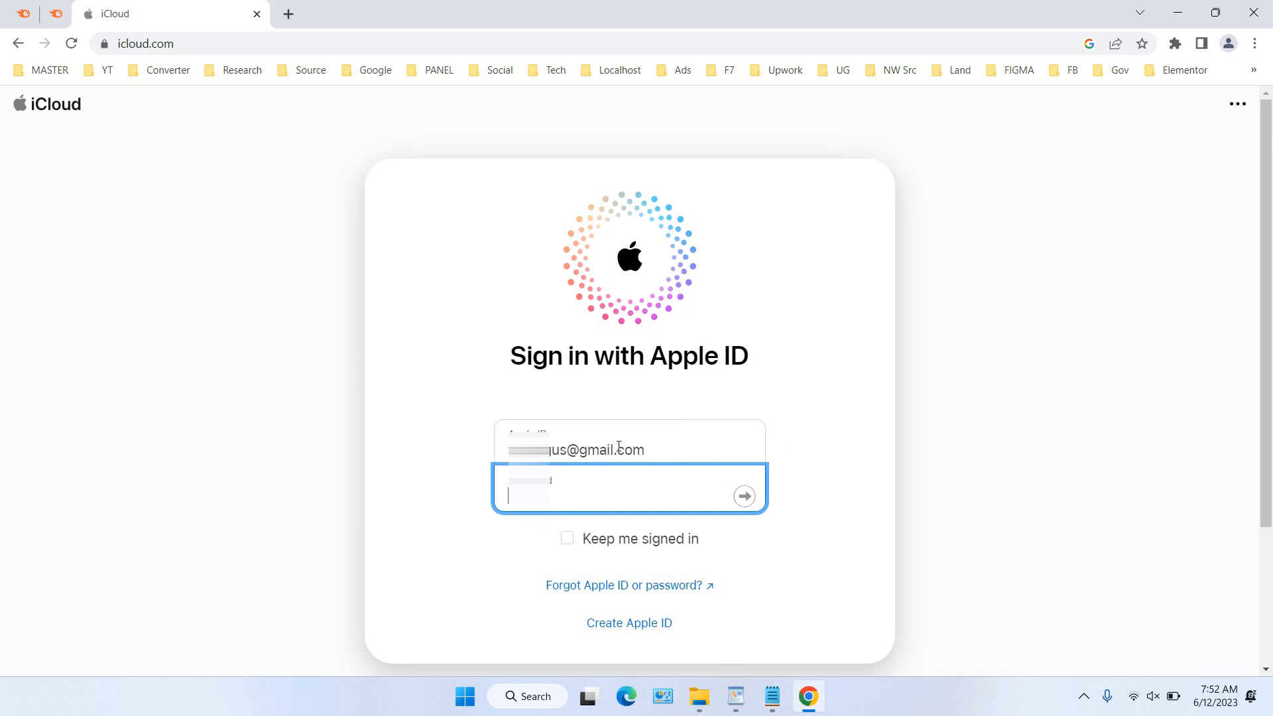
{"action": "key", "text": "ctrl+v"}
{"action": "type", "text": "•"}
{"action": "key", "text": "Return"}
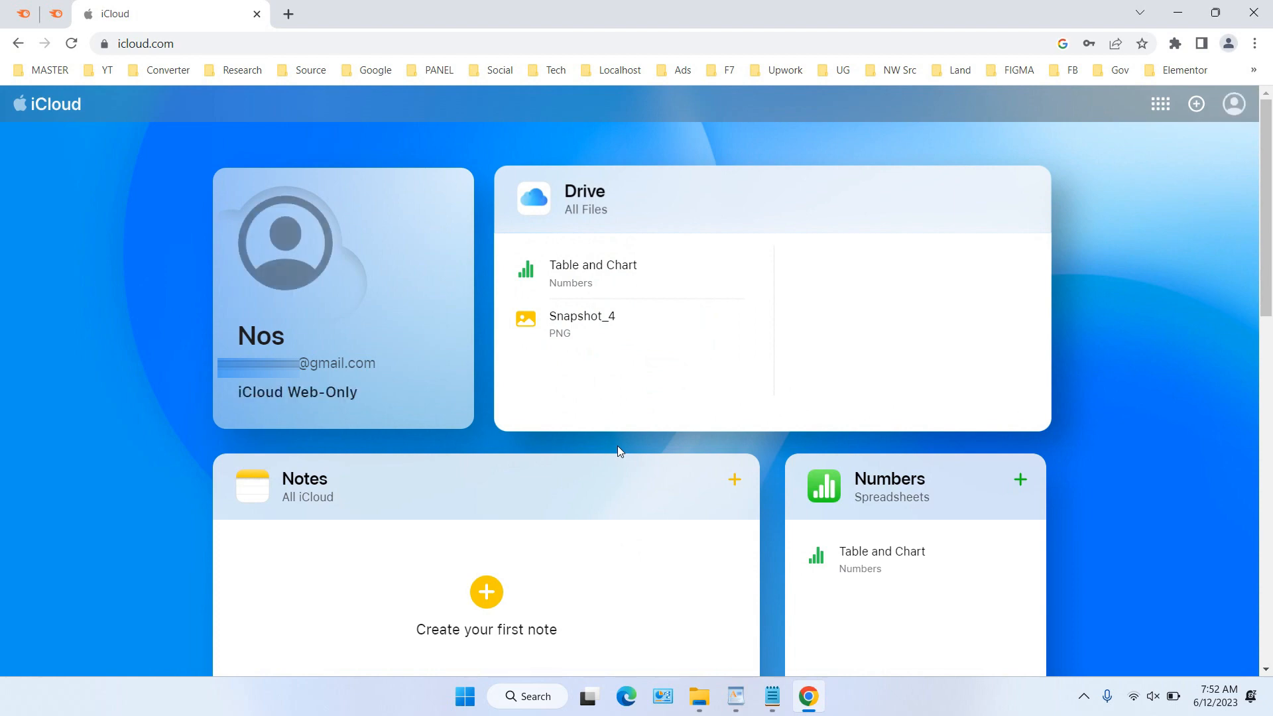
Step: Open Numbers from the iCloud home page and create a new spreadsheet from the Table and Chart template
{"action": "left_click", "coordinate": [931, 511]}
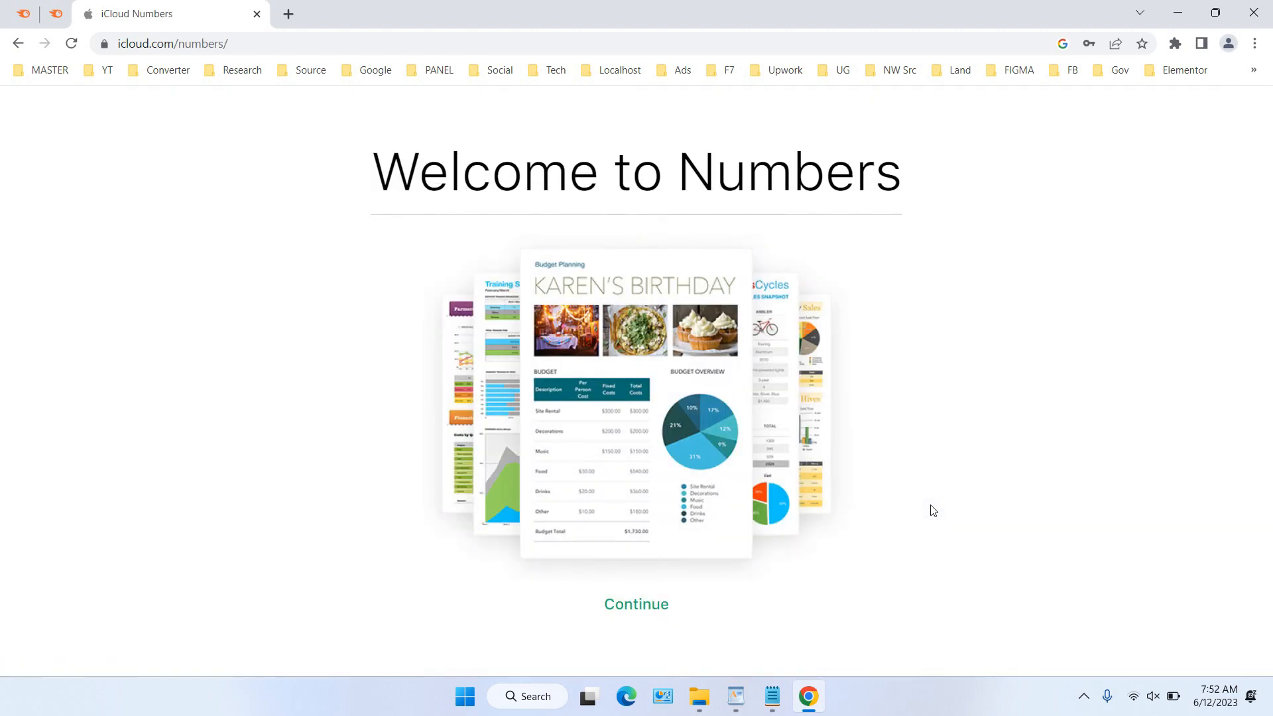
{"action": "left_click", "coordinate": [663, 606]}
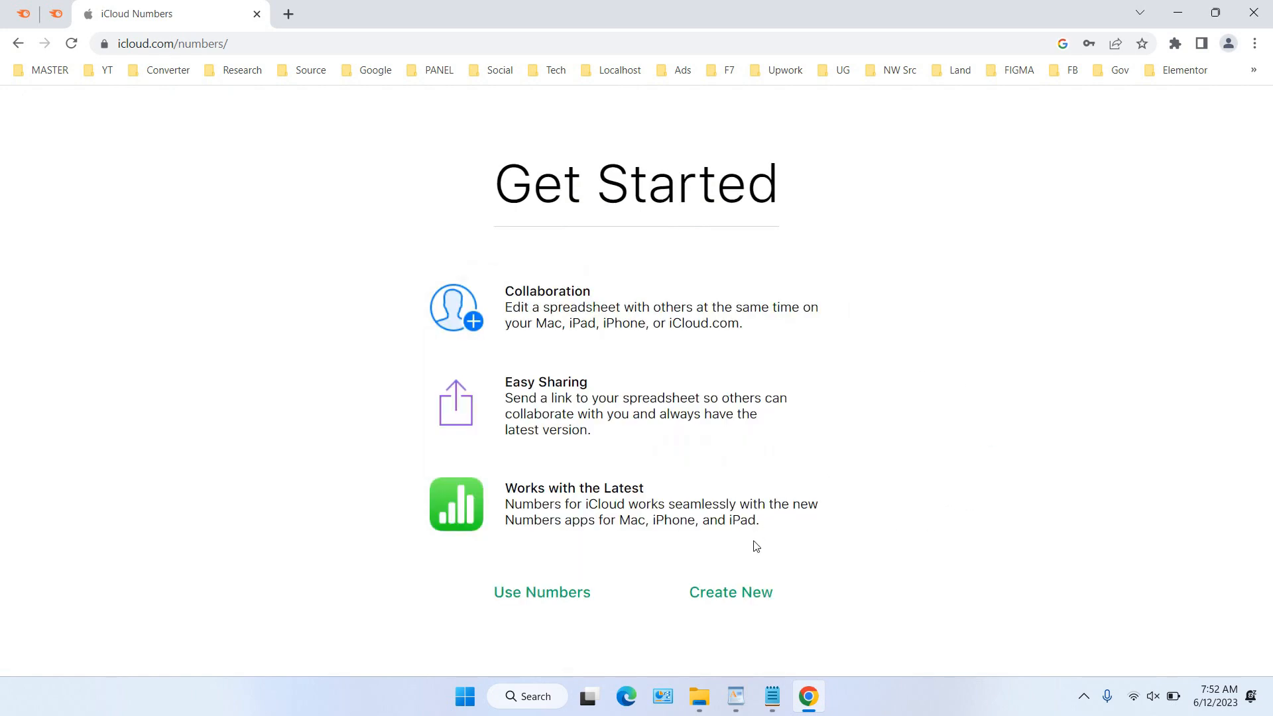
{"action": "left_click", "coordinate": [753, 602]}
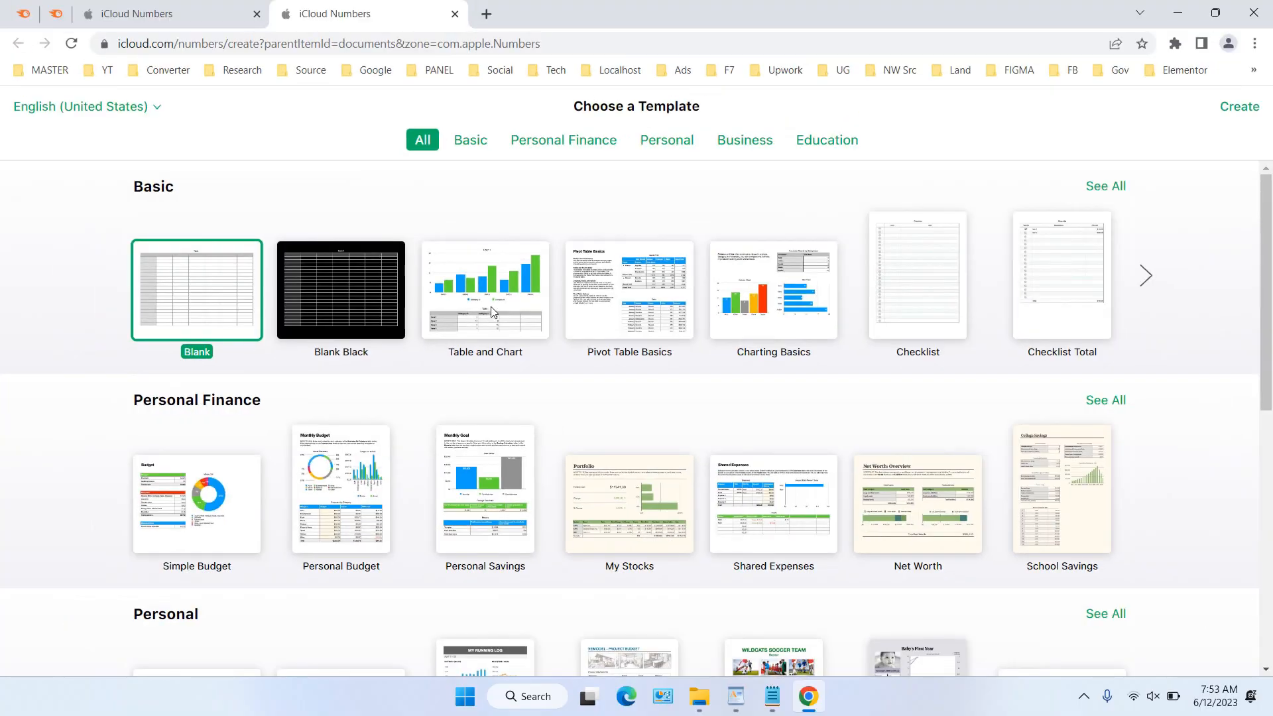
{"action": "left_click", "coordinate": [493, 313]}
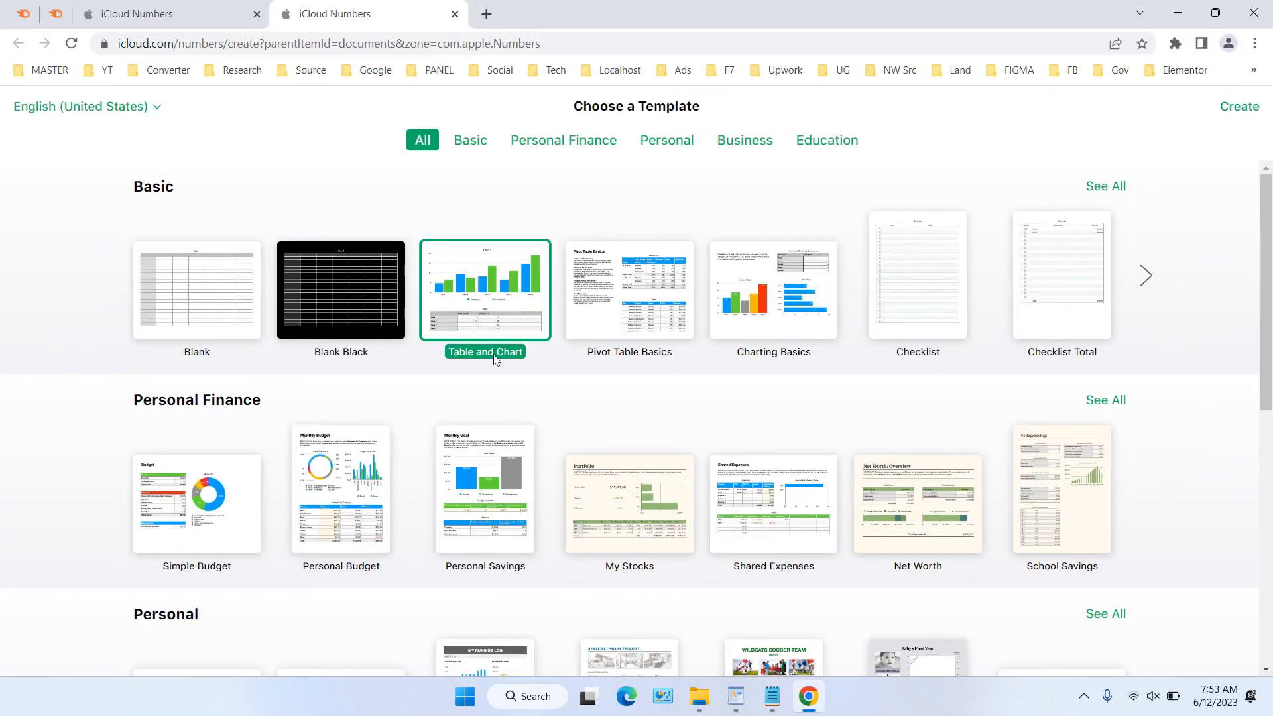
{"action": "double_click", "coordinate": [499, 304]}
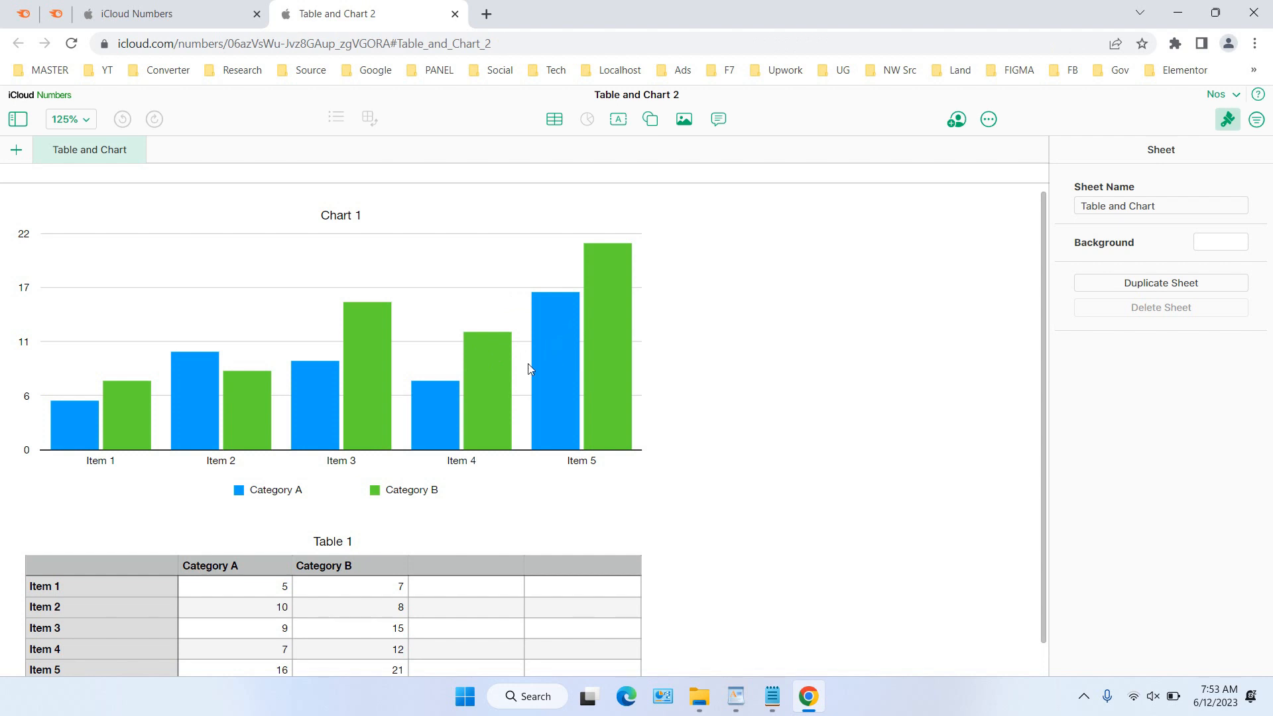
Step: Change the bar chart's title to "Chart Me"
{"action": "left_click", "coordinate": [392, 323]}
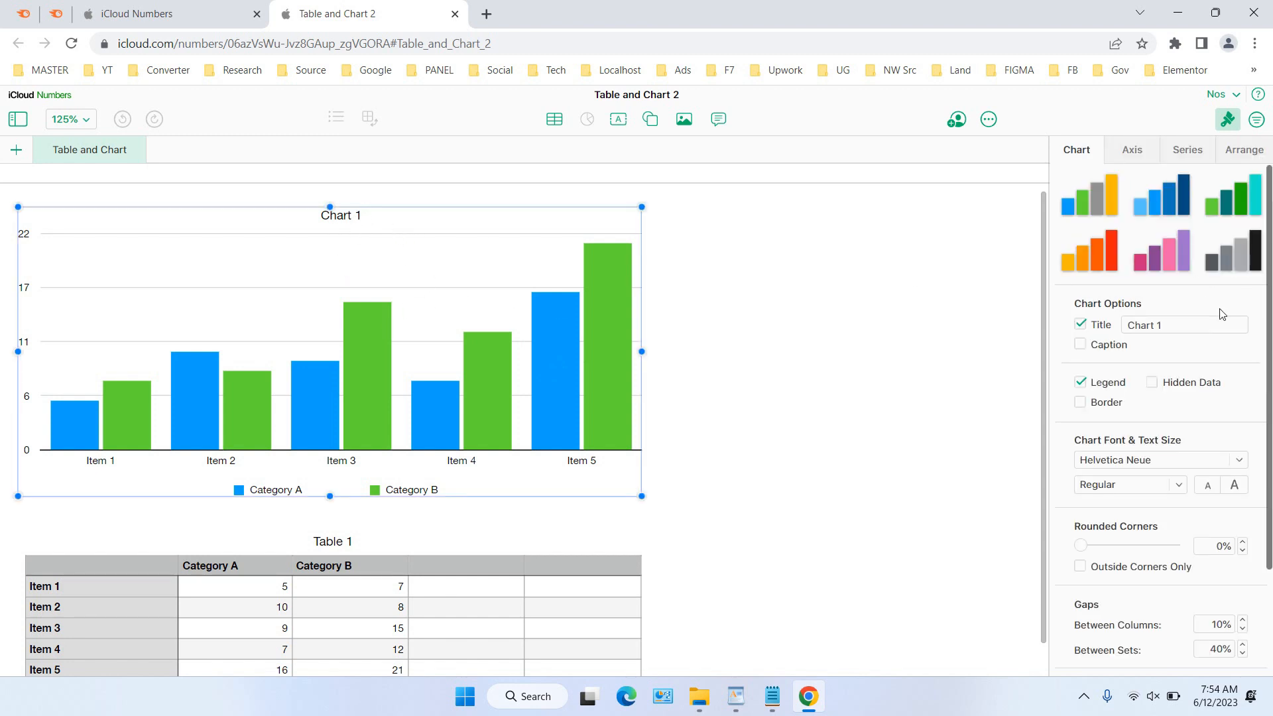
{"action": "left_click_drag", "start_coordinate": [1194, 324], "coordinate": [1156, 328]}
{"action": "key", "text": "BackSpace"}
{"action": "left_click", "coordinate": [921, 286]}
{"action": "left_click", "coordinate": [548, 318]}
Step: Fill column D of the table with the header "Category C" and the values 6, 74, 57, 5 and 6 for Items 1 to 5
{"action": "scroll", "coordinate": [520, 529], "scroll_direction": "down", "scroll_amount": 1}
{"action": "scroll", "coordinate": [522, 527], "scroll_direction": "up", "scroll_amount": 1}
{"action": "scroll", "coordinate": [489, 531], "scroll_direction": "down", "scroll_amount": 1}
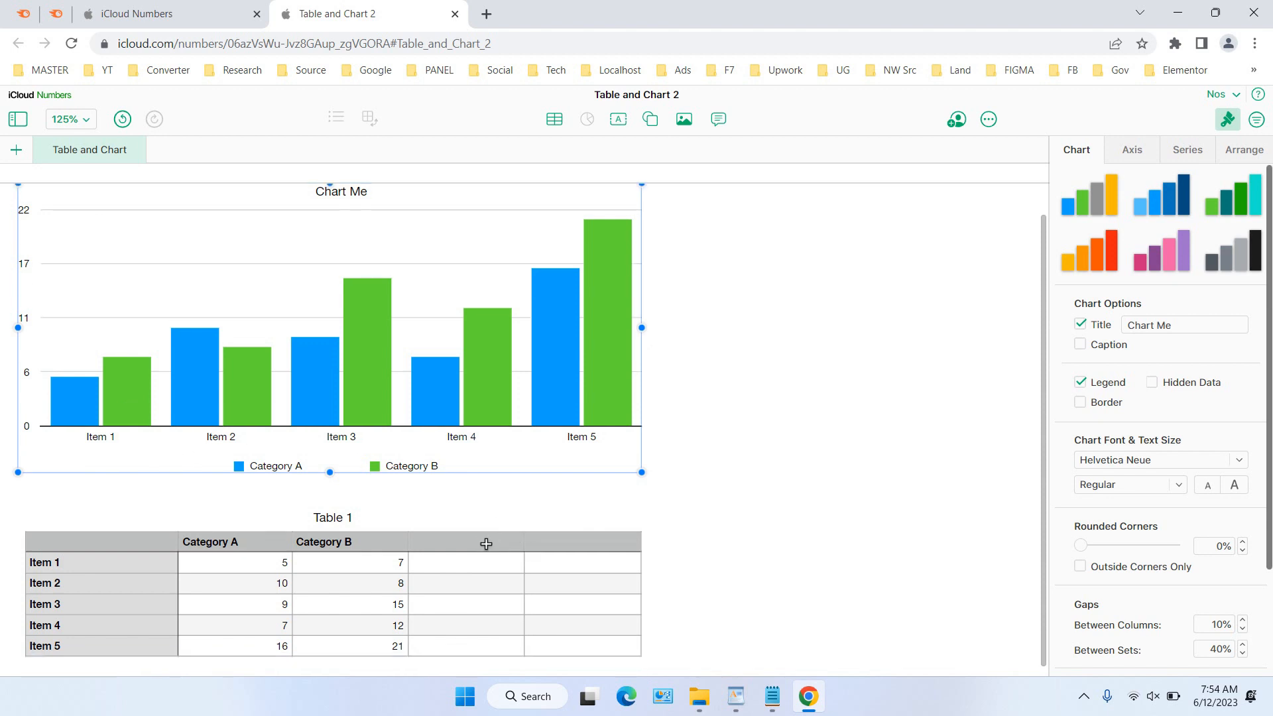
{"action": "left_click", "coordinate": [486, 544]}
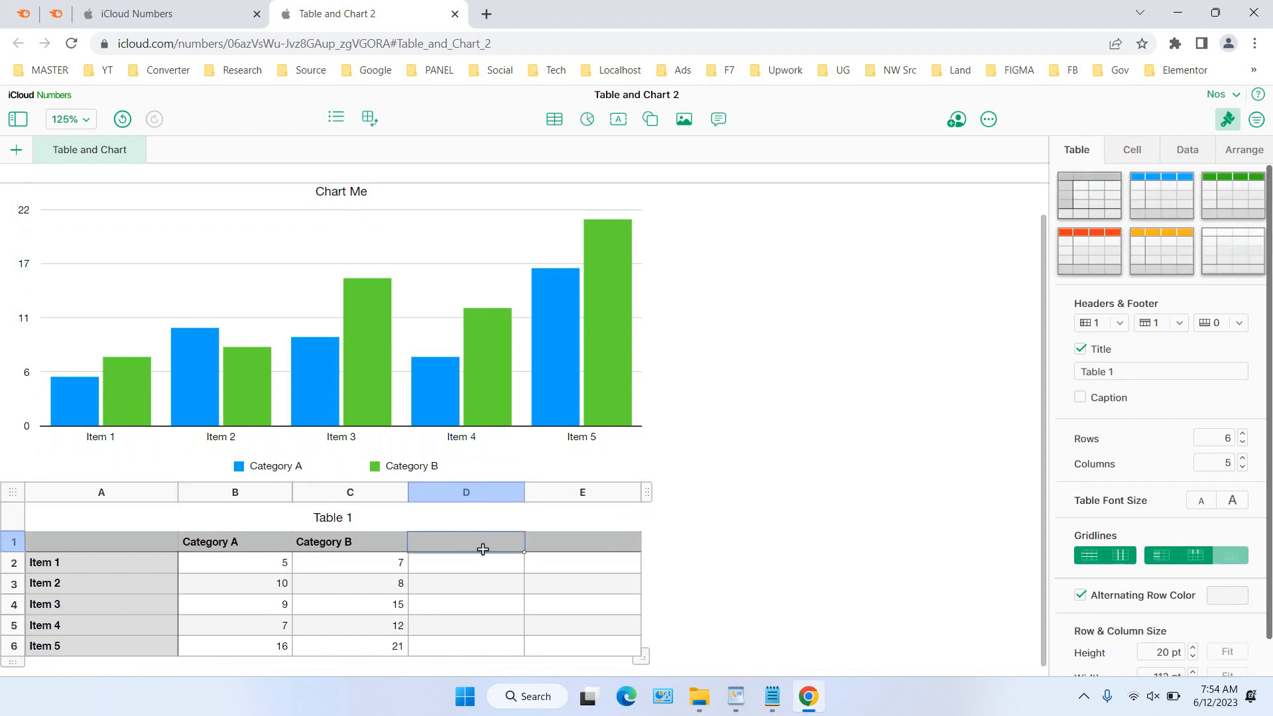
{"action": "type", "text": "Category C"}
{"action": "left_click", "coordinate": [497, 565]}
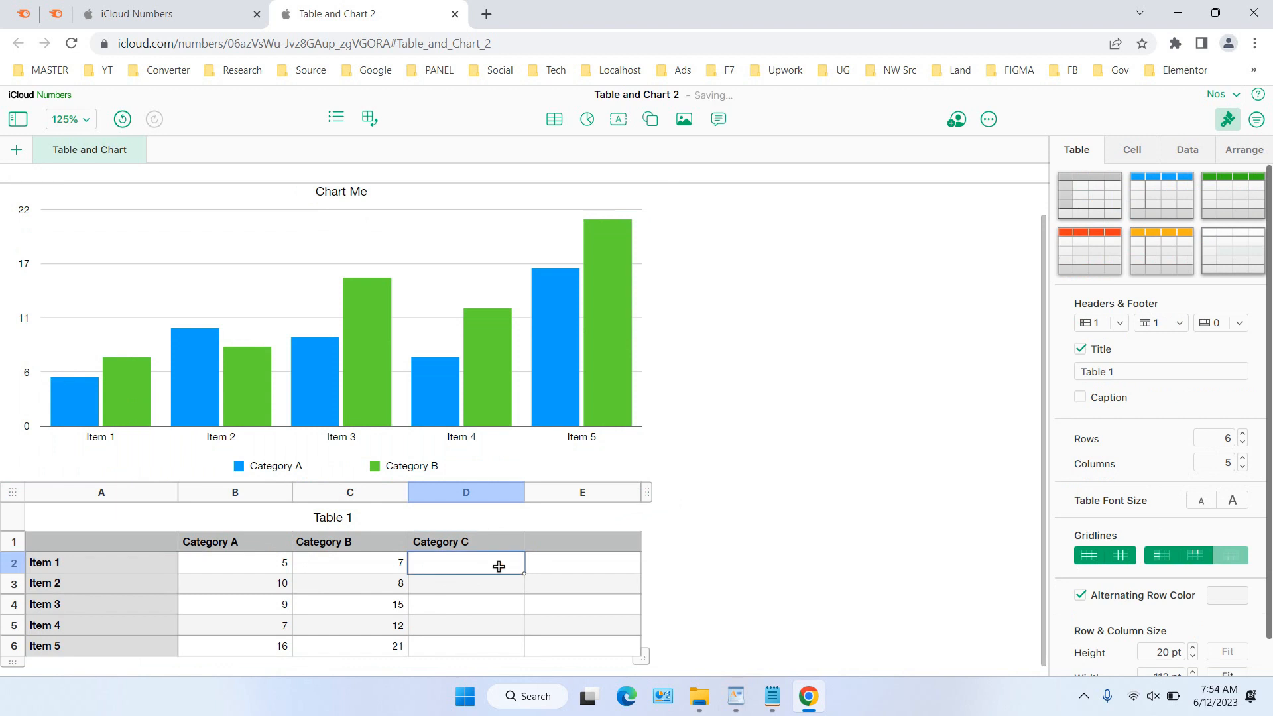
{"action": "type", "text": "6"}
{"action": "left_click", "coordinate": [494, 592]}
{"action": "type", "text": "74"}
{"action": "left_click", "coordinate": [489, 603]}
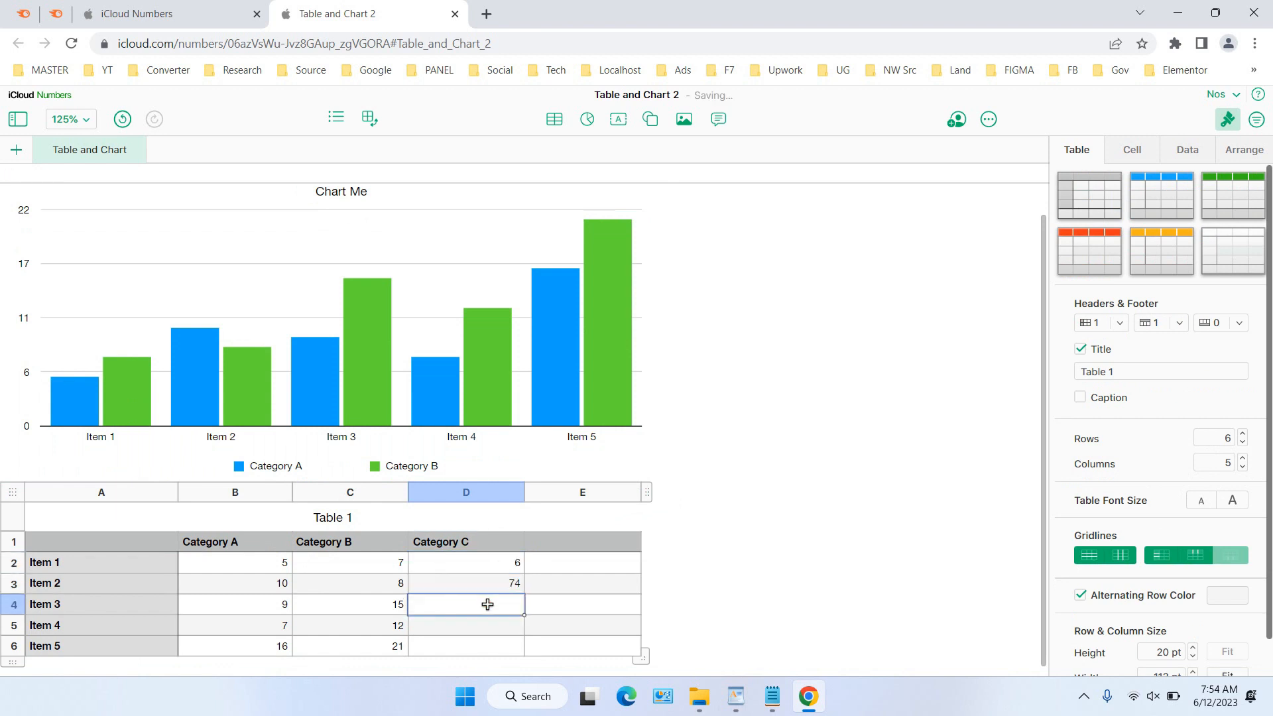
{"action": "type", "text": "57"}
{"action": "left_click", "coordinate": [488, 618]}
{"action": "type", "text": "5"}
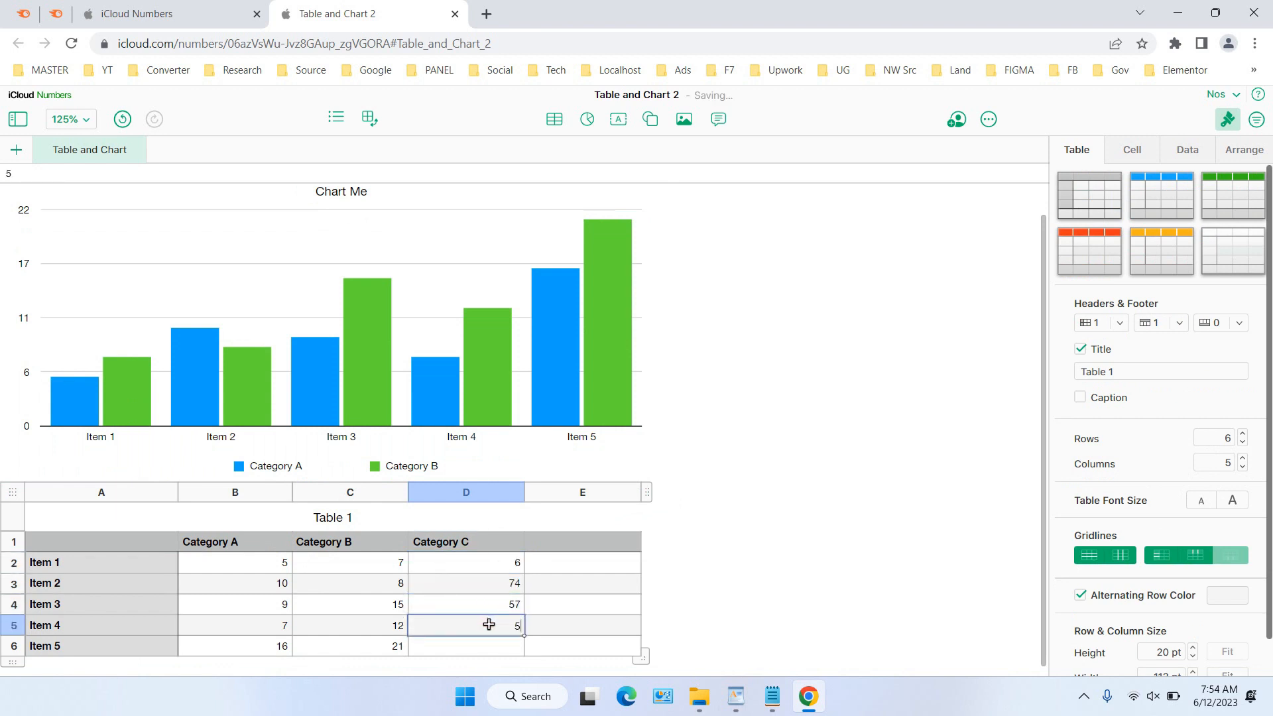
{"action": "left_click", "coordinate": [494, 640]}
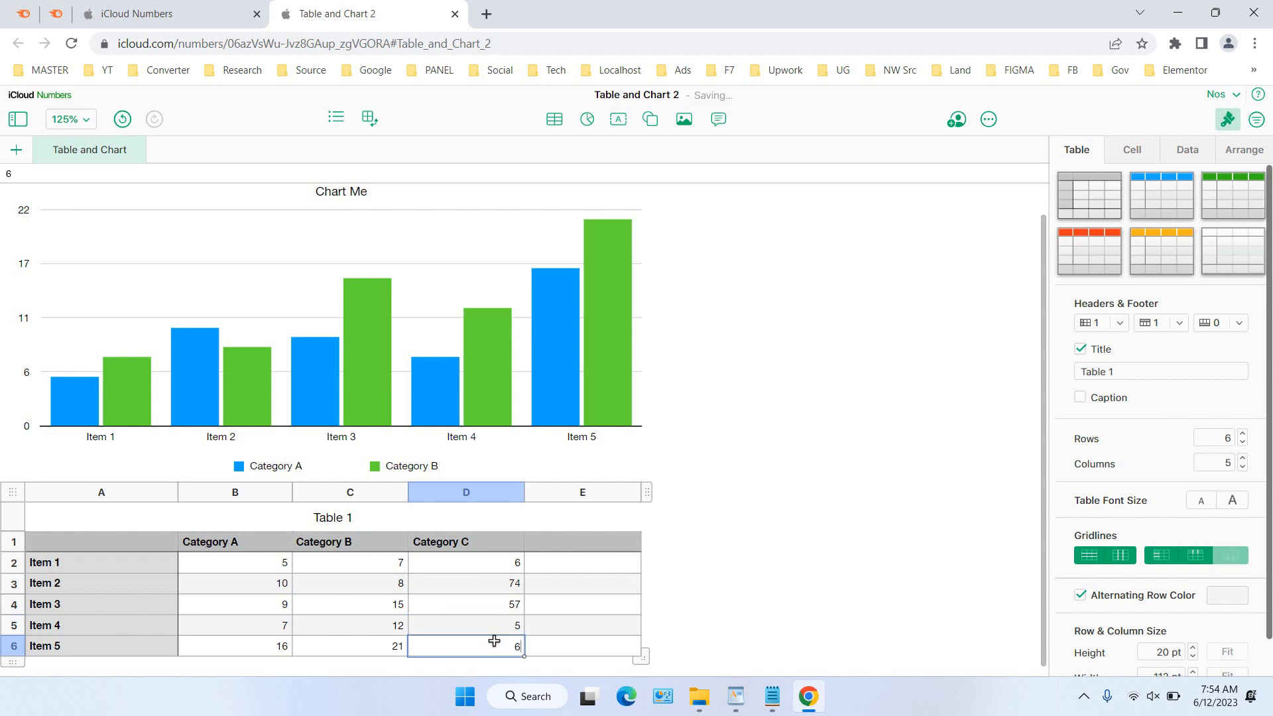
{"action": "type", "text": "6"}
{"action": "left_click", "coordinate": [541, 577]}
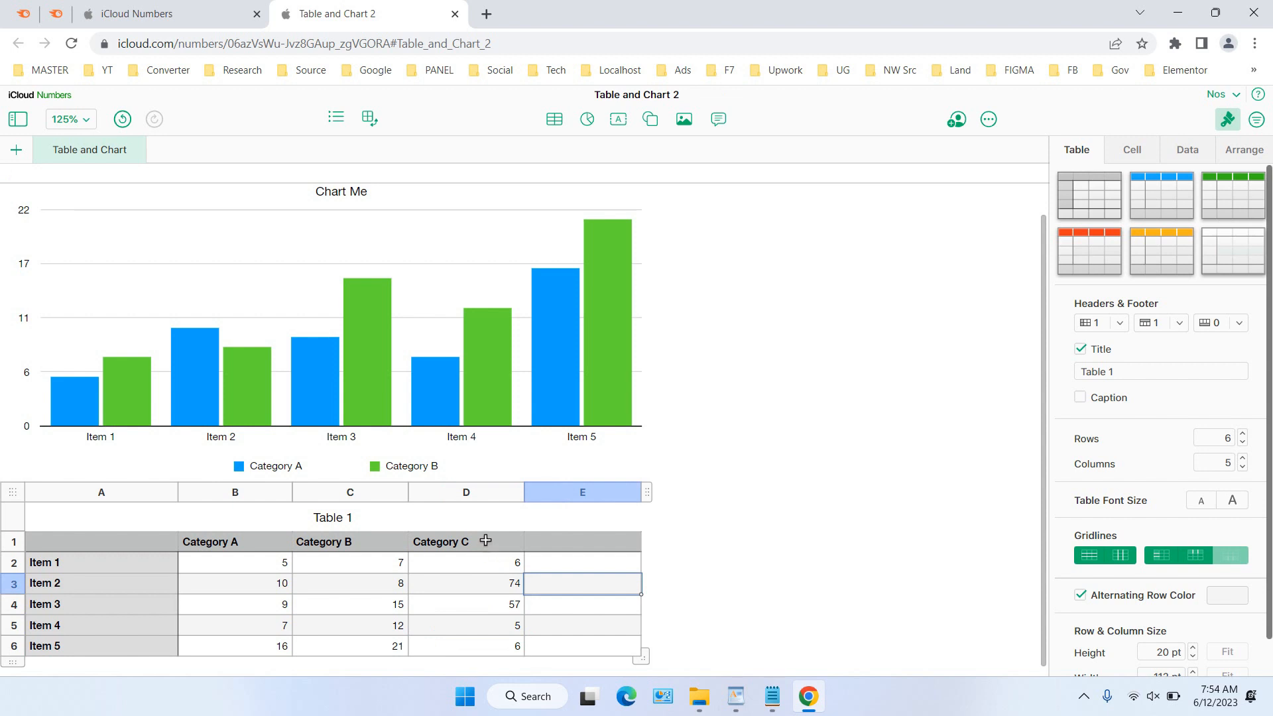
Step: Clear the header and all values from the Category C column
{"action": "left_click_drag", "start_coordinate": [485, 540], "coordinate": [501, 639]}
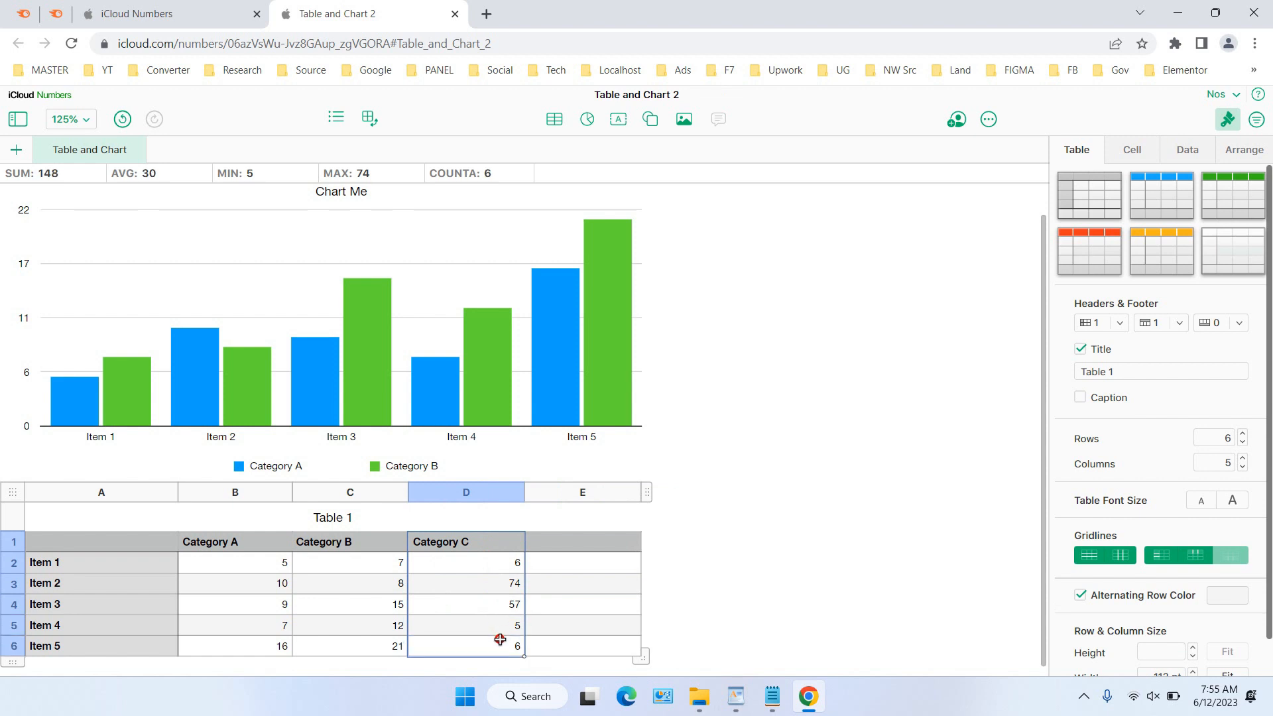
{"action": "key", "text": "Delete"}
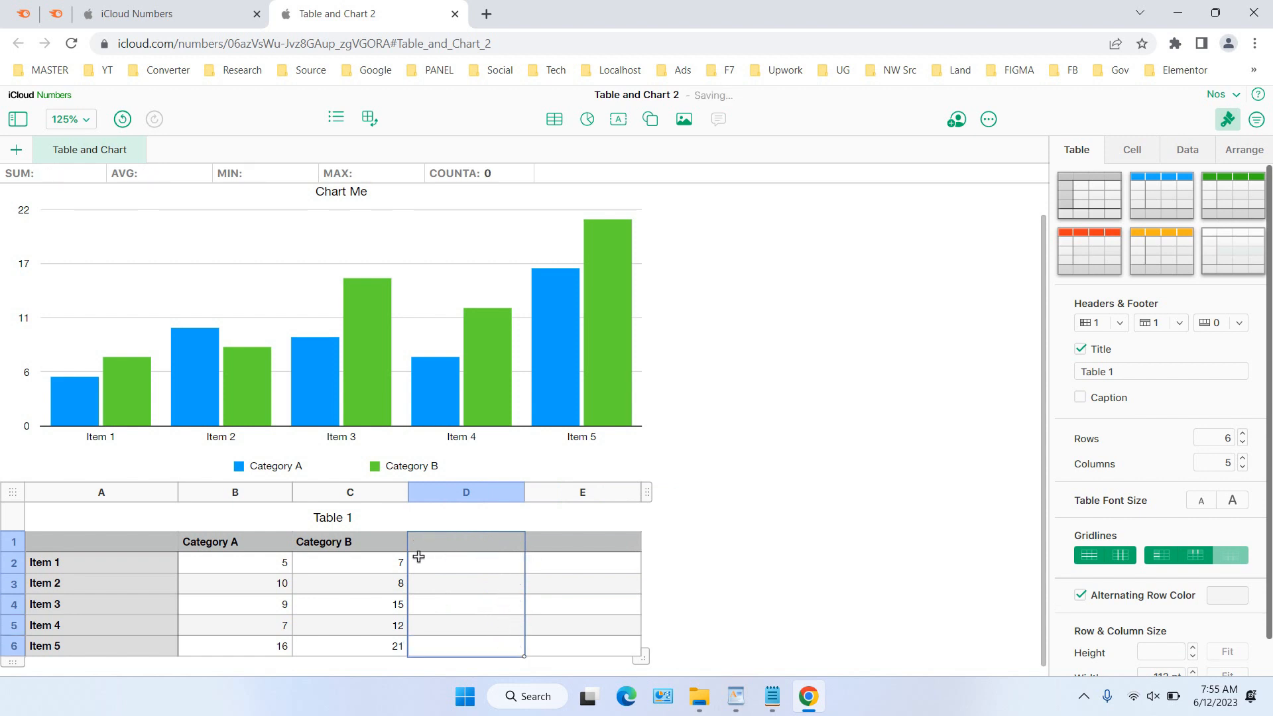
Step: Insert a new table column before the Category B column
{"action": "left_click", "coordinate": [356, 548]}
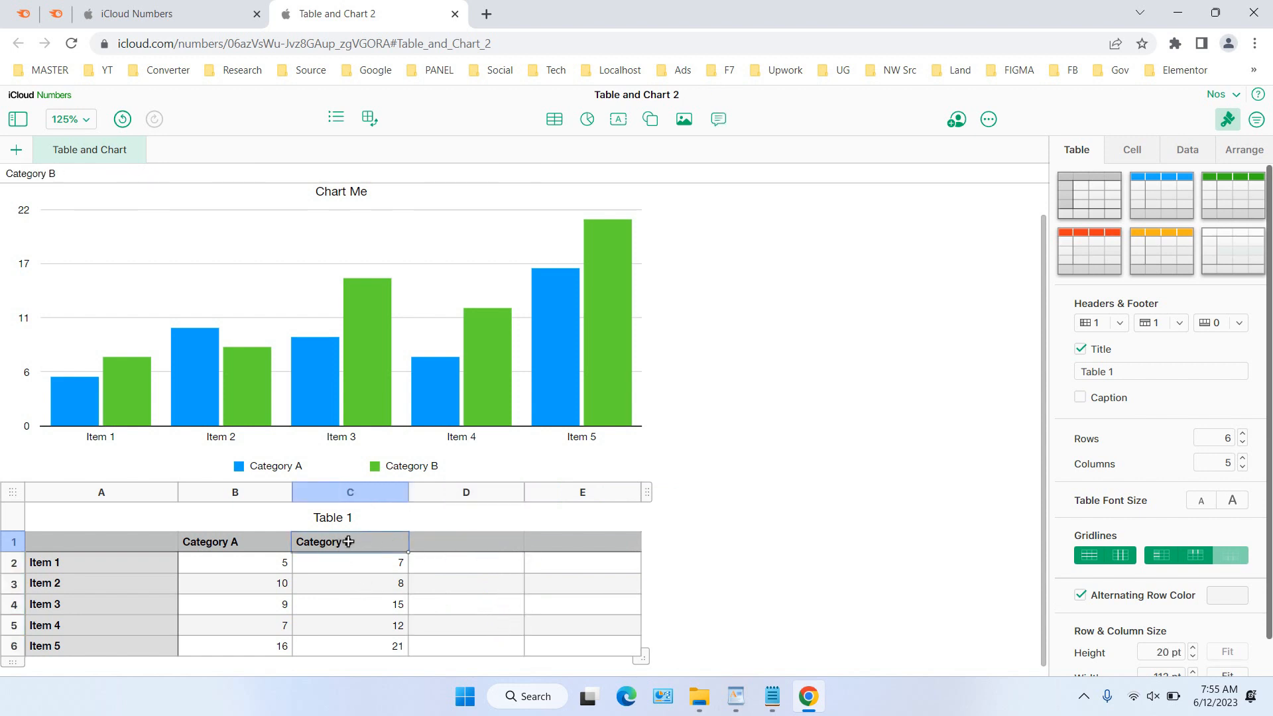
{"action": "left_click", "coordinate": [222, 548]}
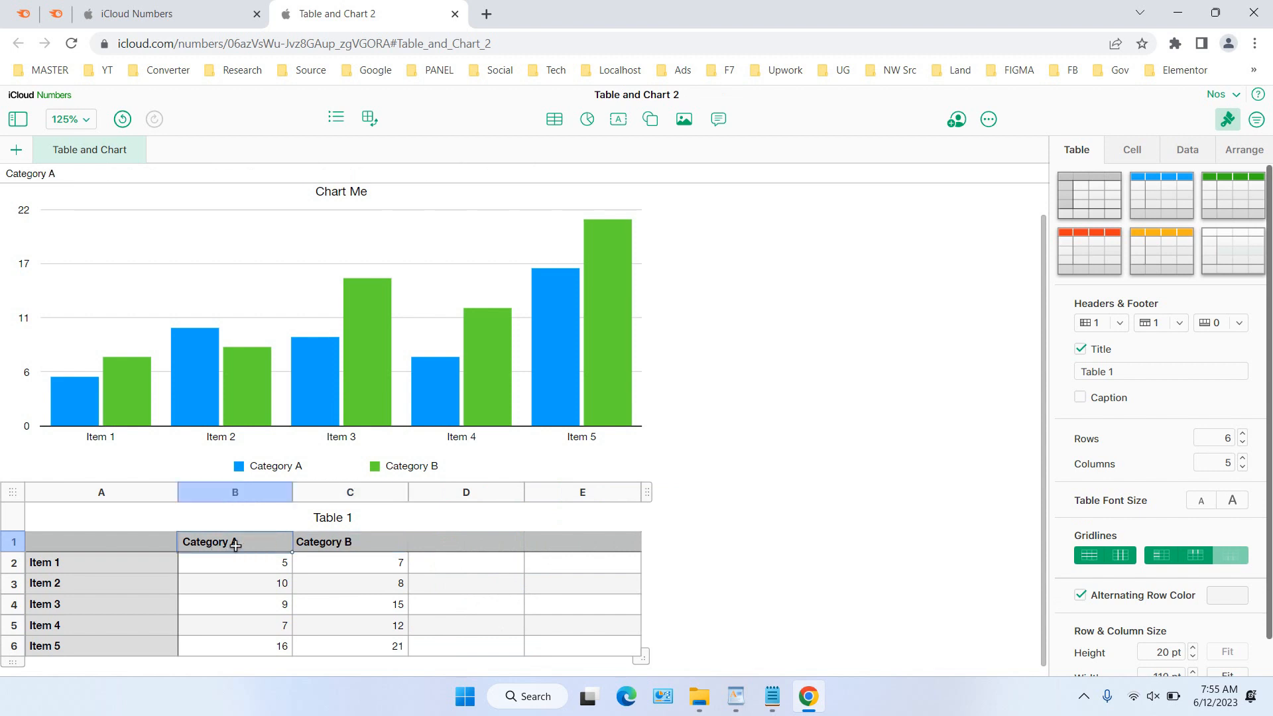
{"action": "left_click", "coordinate": [348, 543]}
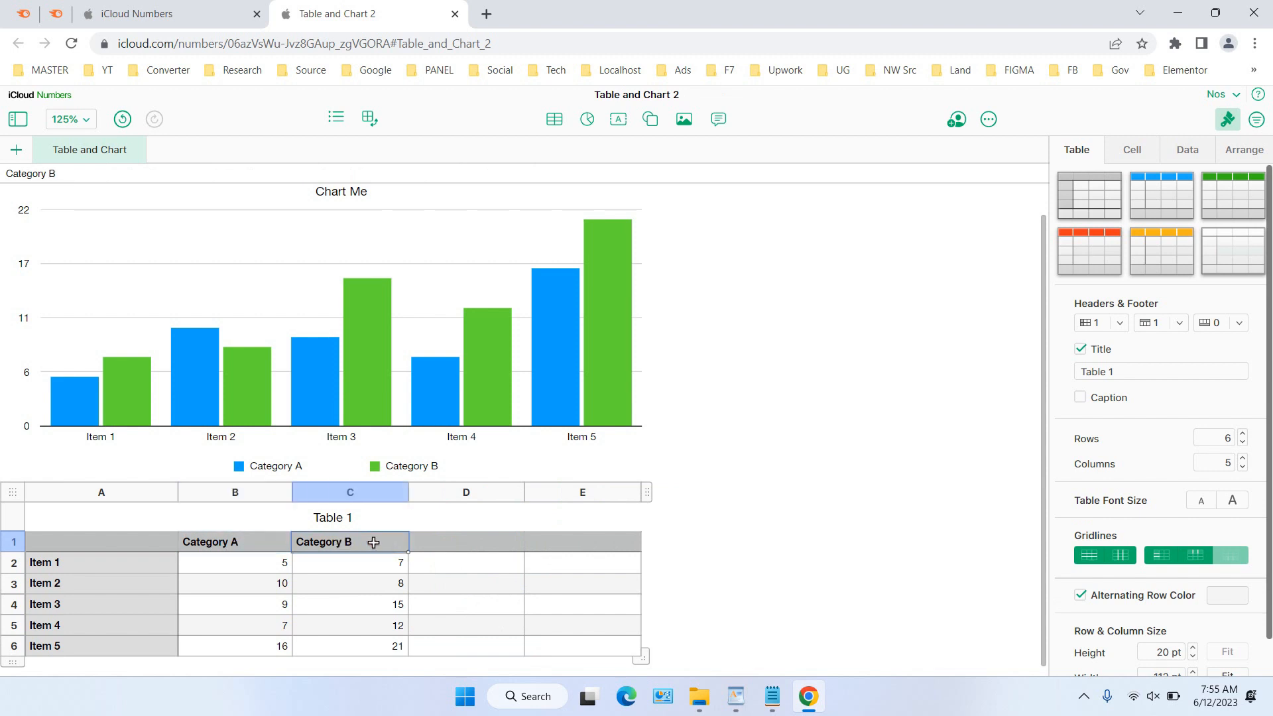
{"action": "right_click", "coordinate": [354, 544]}
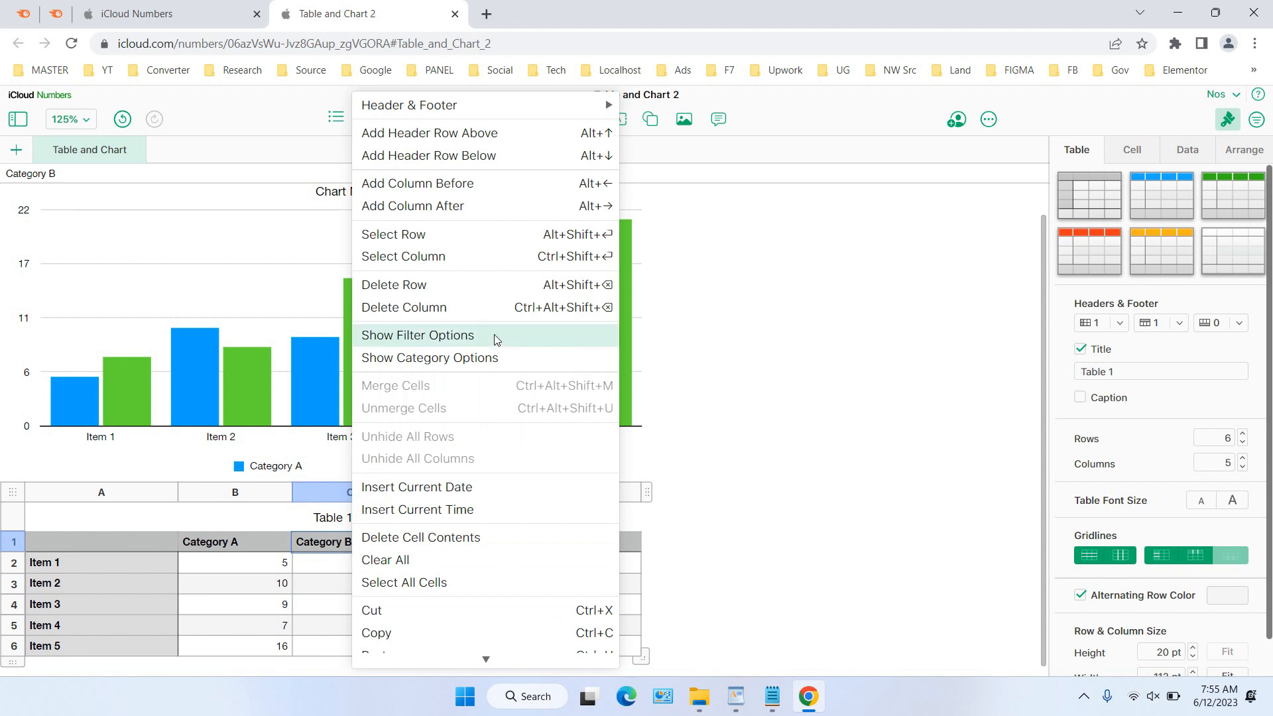
{"action": "left_click", "coordinate": [468, 195]}
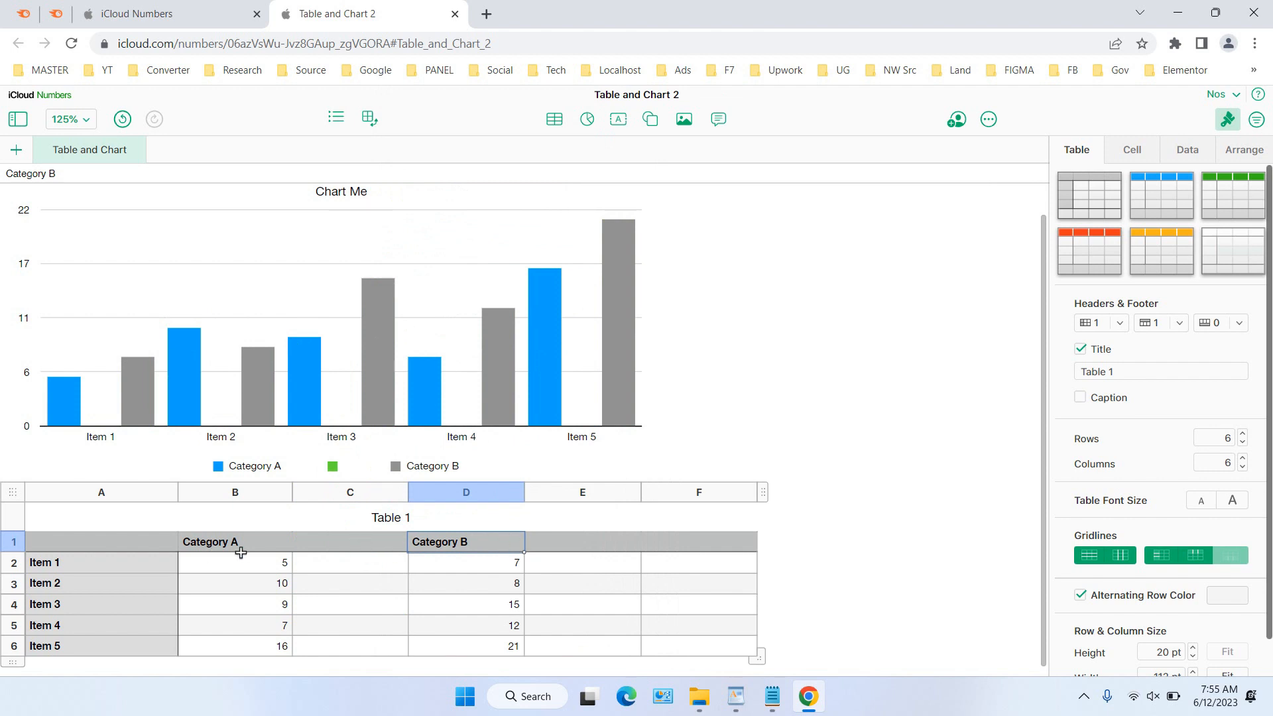
Step: Name the new column C header "Category B" and rename the header in column D to "Category C"
{"action": "left_click", "coordinate": [349, 543]}
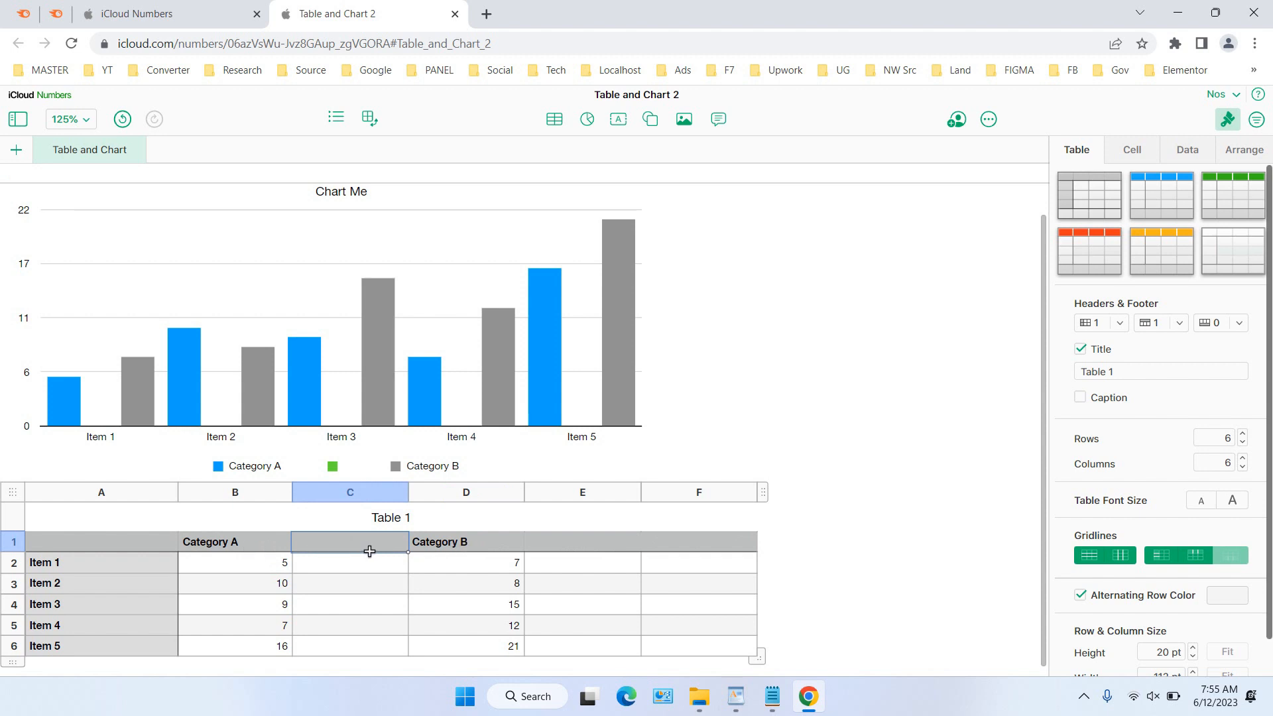
{"action": "type", "text": "Category B"}
{"action": "left_click", "coordinate": [485, 544]}
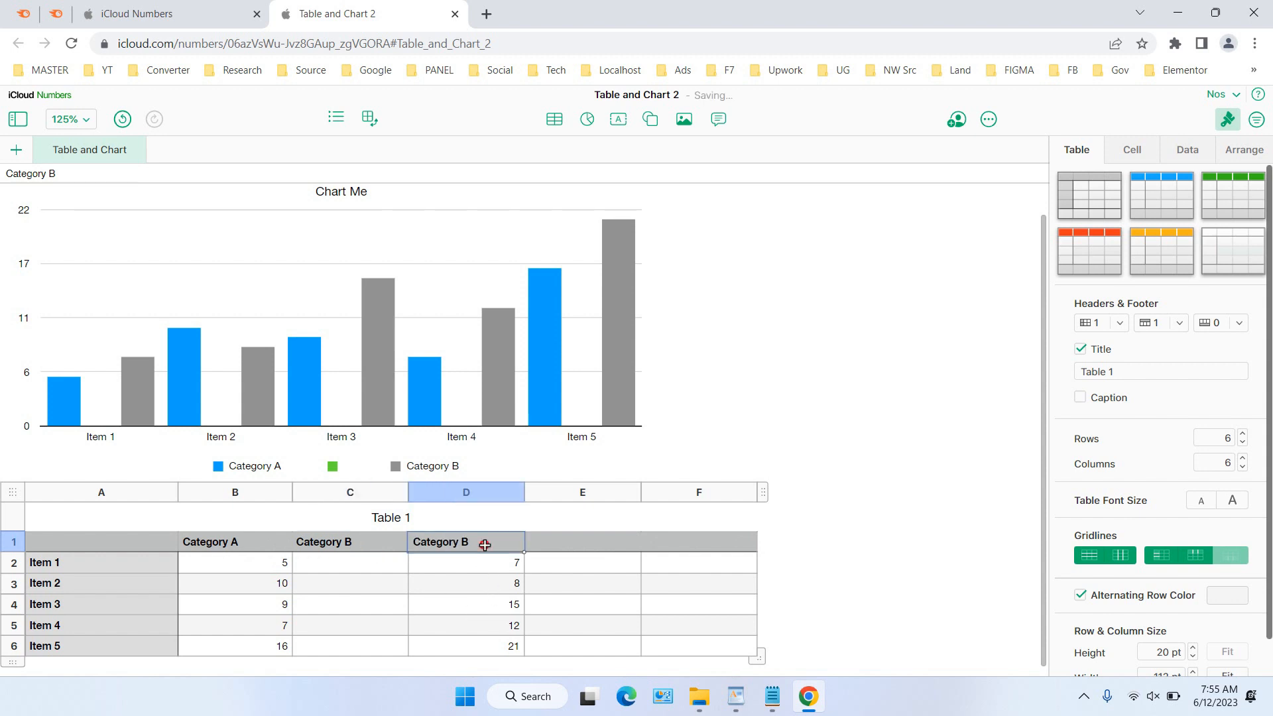
{"action": "double_click", "coordinate": [485, 544]}
{"action": "key", "text": "BackSpace"}
{"action": "type", "text": "C"}
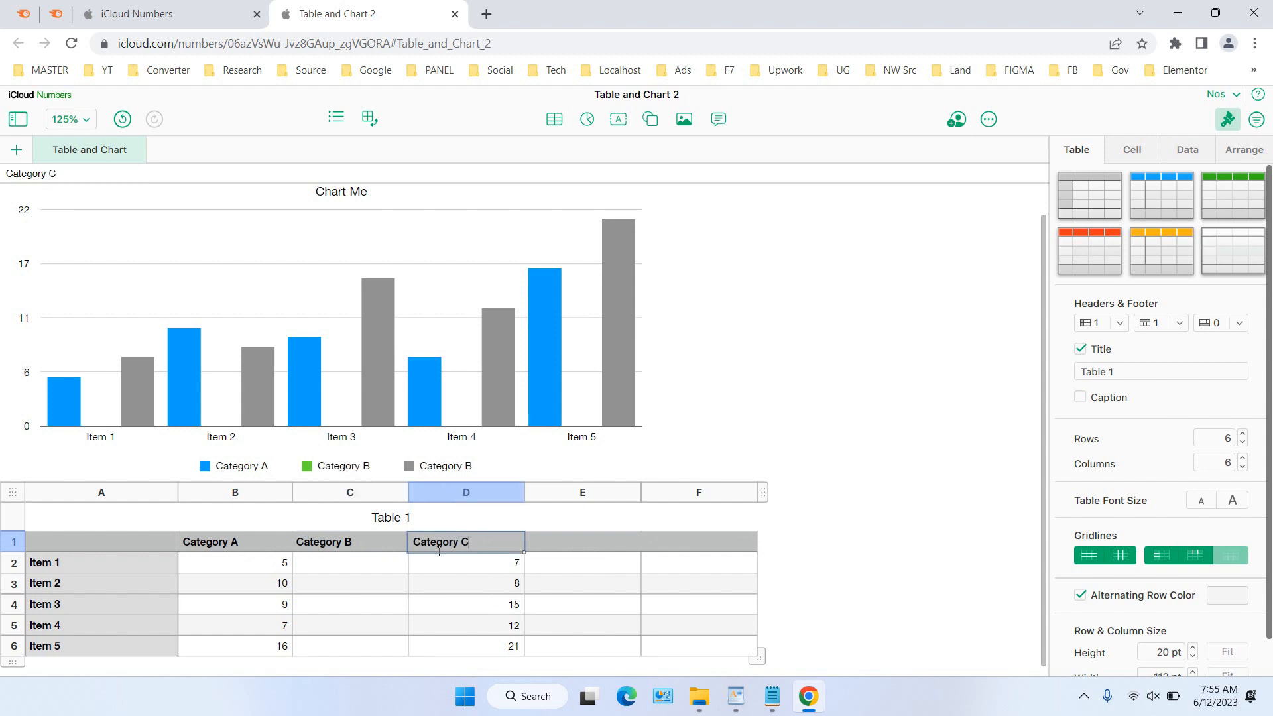
Step: Enter the Category B values 55, 65, 6, 6 and 6 for Items 1 to 5
{"action": "left_click", "coordinate": [369, 564]}
{"action": "type", "text": "55"}
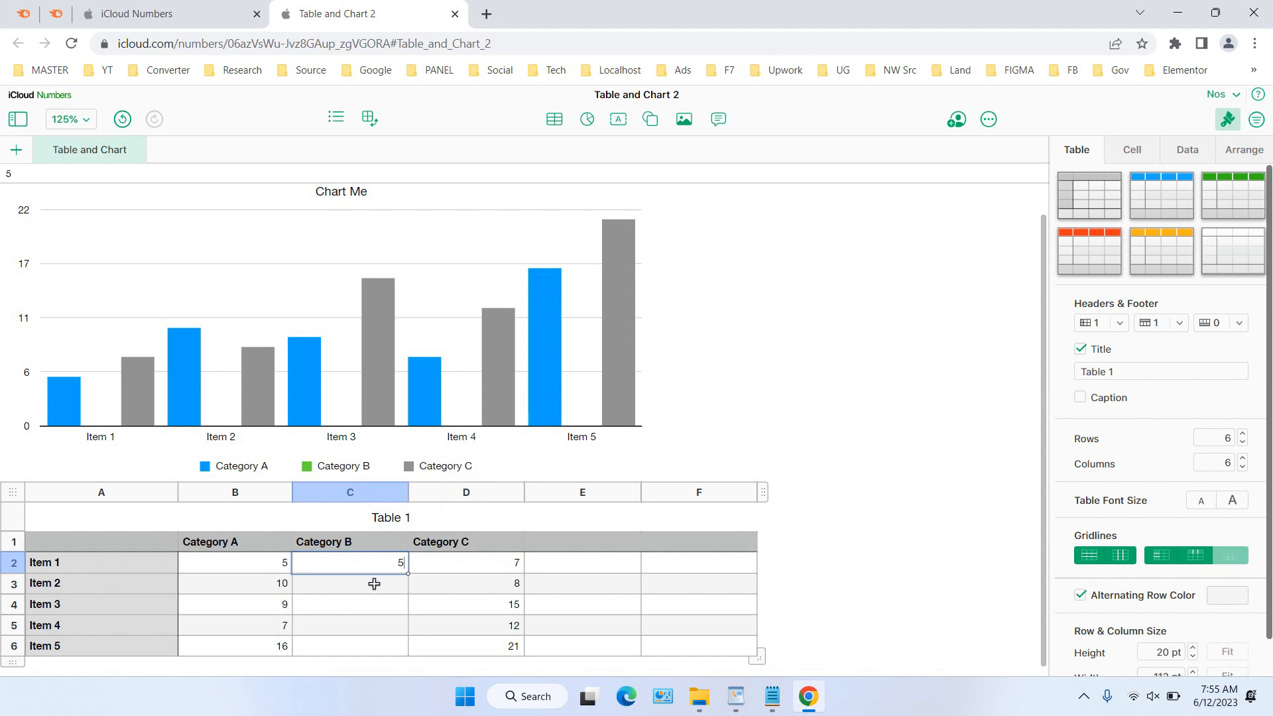
{"action": "key", "text": "Return"}
{"action": "type", "text": "65"}
{"action": "key", "text": "Return"}
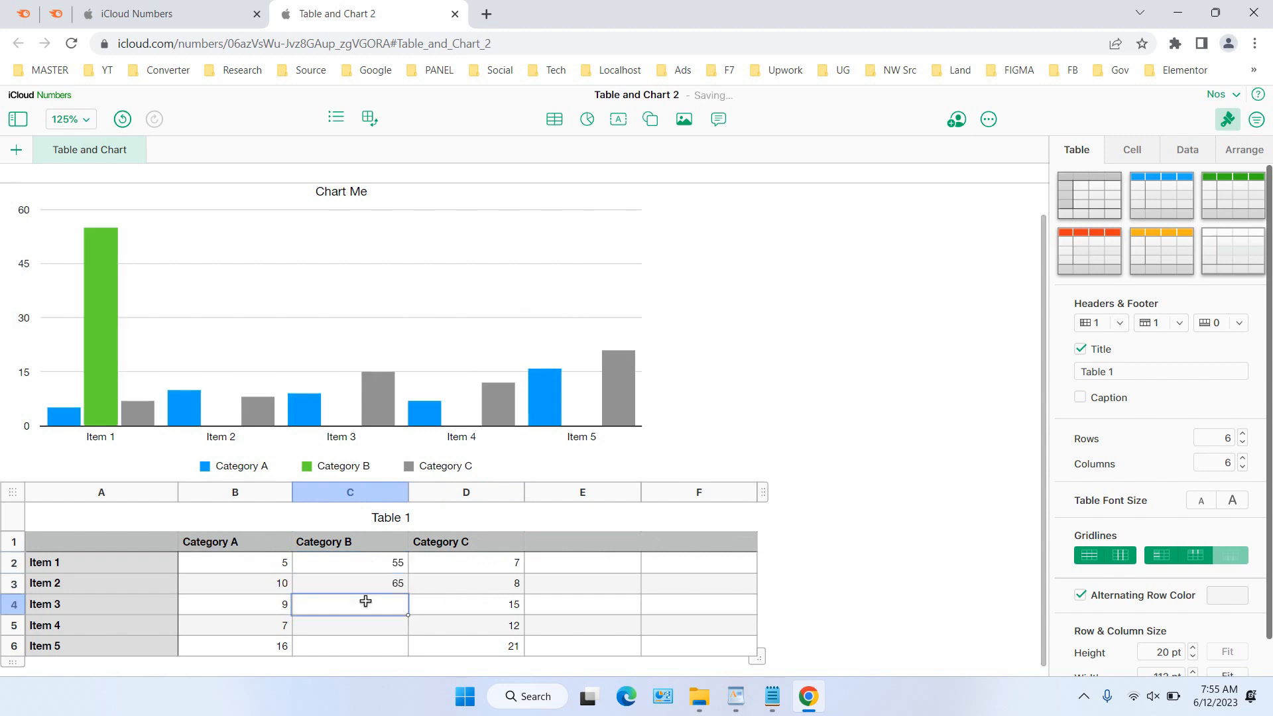
{"action": "type", "text": "6"}
{"action": "key", "text": "Return"}
{"action": "type", "text": "6"}
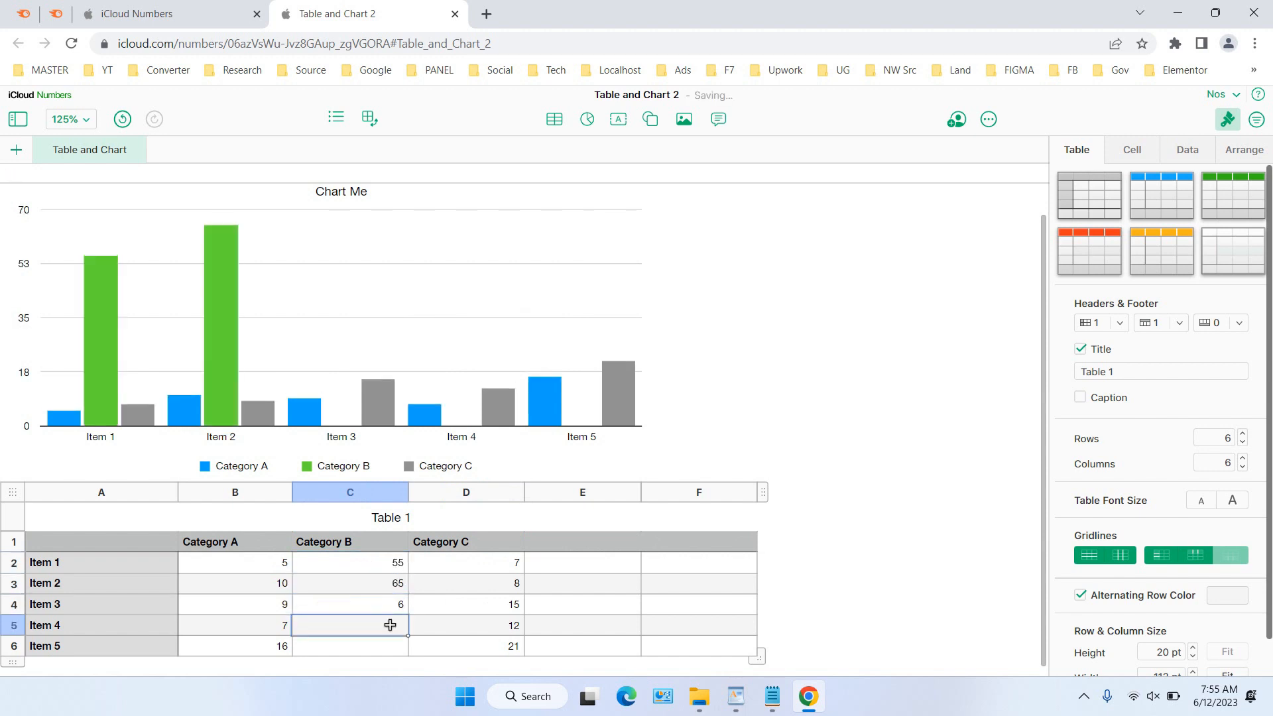
{"action": "key", "text": "Return"}
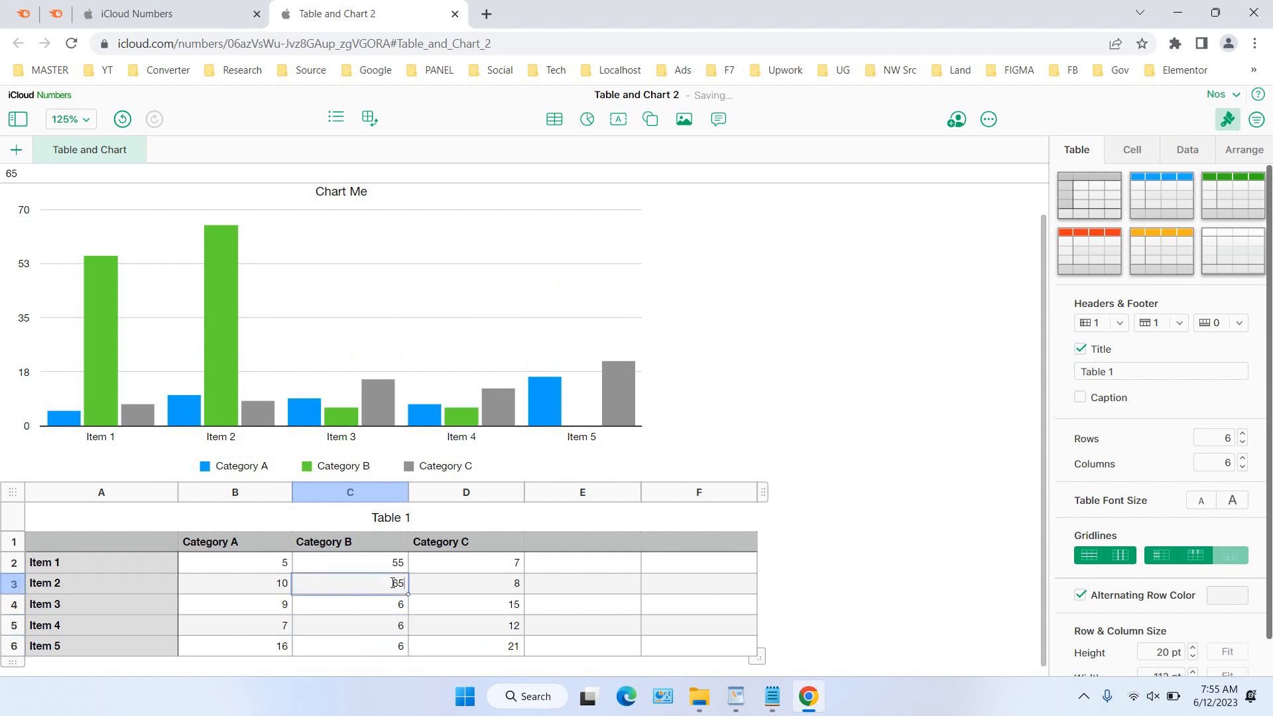
Step: Set the Category B values to 20 for Item 2 and 15 for Item 1
{"action": "key", "text": "BackSpace"}
{"action": "key", "text": "BackSpace"}
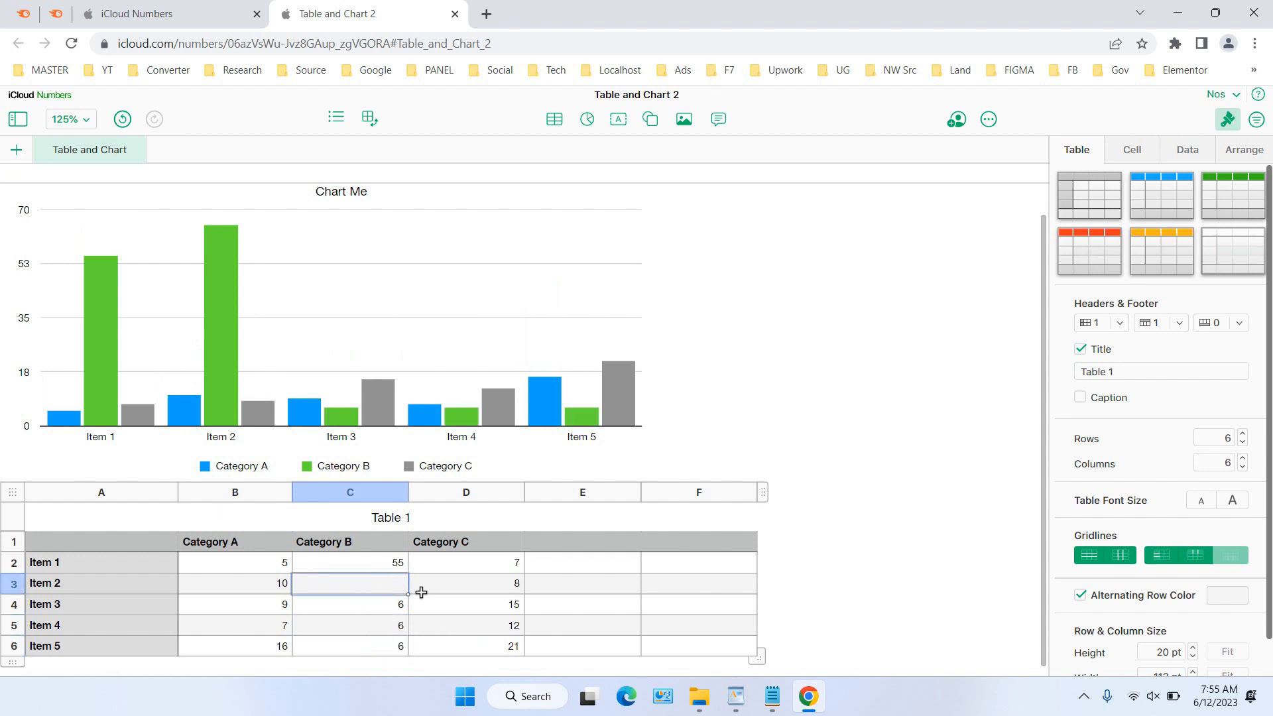
{"action": "type", "text": "20"}
{"action": "left_click", "coordinate": [396, 565]}
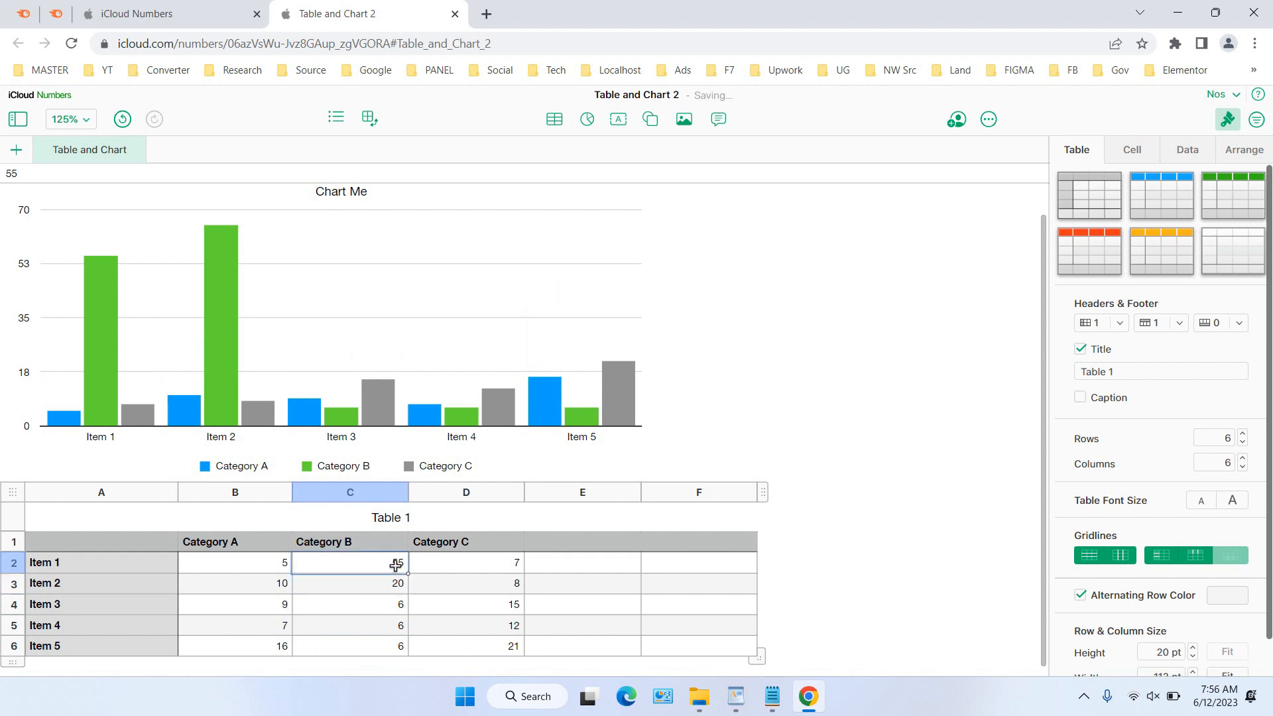
{"action": "key", "text": "BackSpace"}
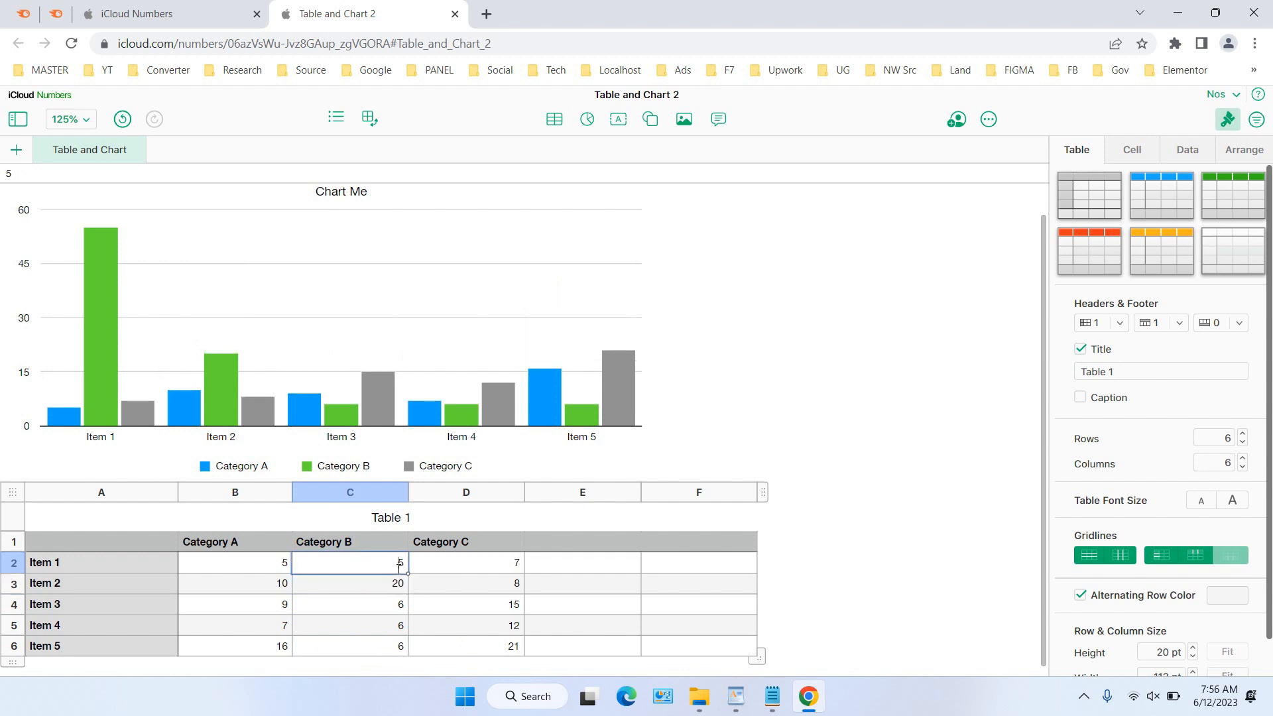
{"action": "type", "text": "15"}
{"action": "left_click", "coordinate": [441, 609]}
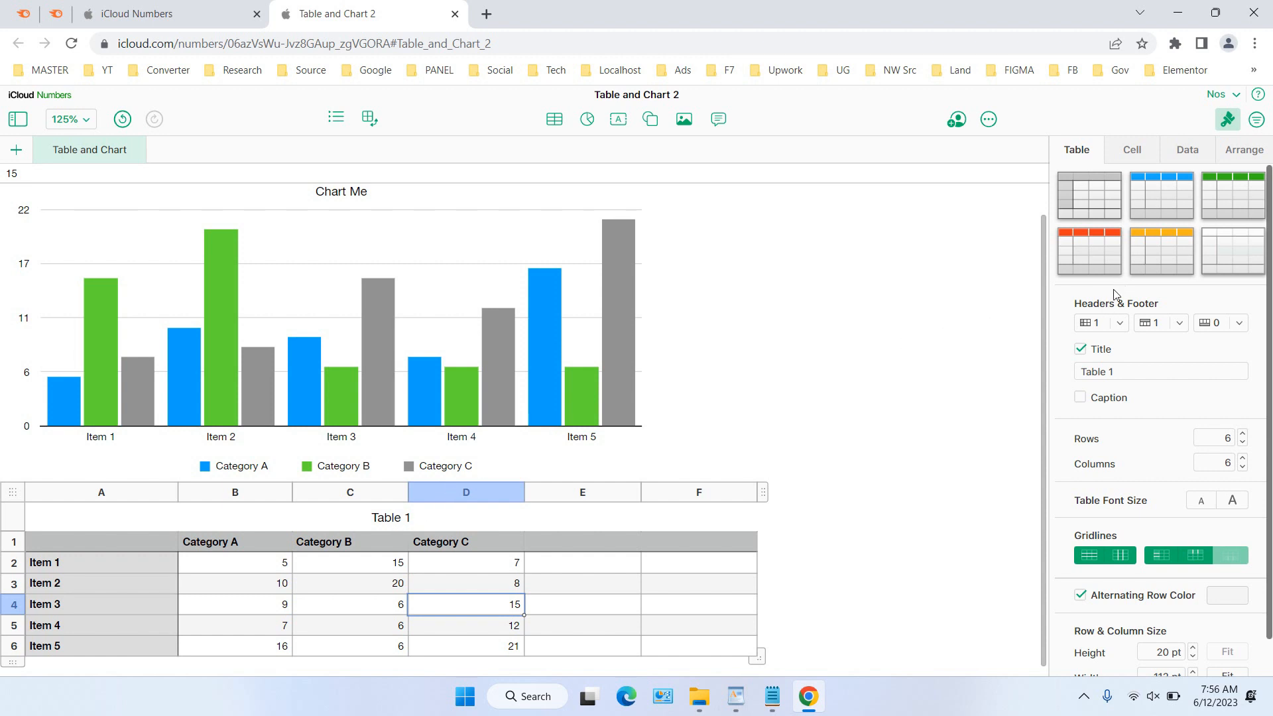
Step: Apply the blue-shades colour style to the Chart Me column chart after trying the orange one
{"action": "left_click", "coordinate": [425, 371]}
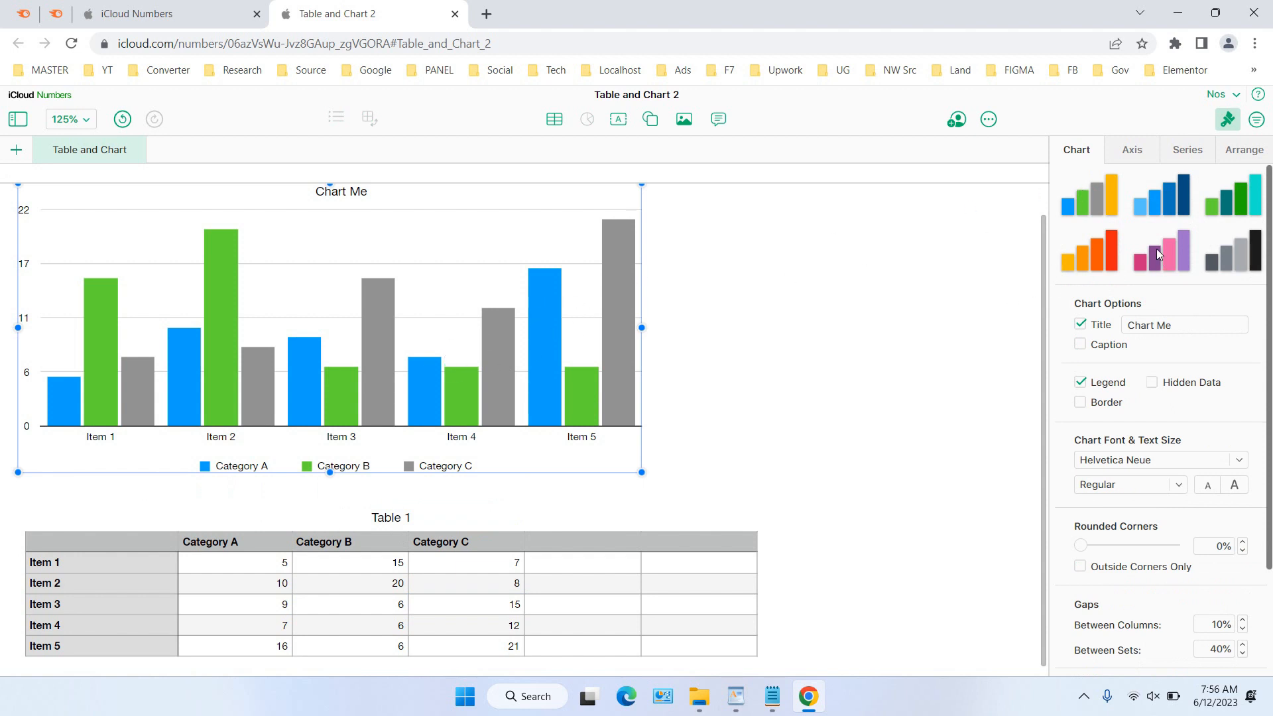
{"action": "left_click", "coordinate": [1103, 254]}
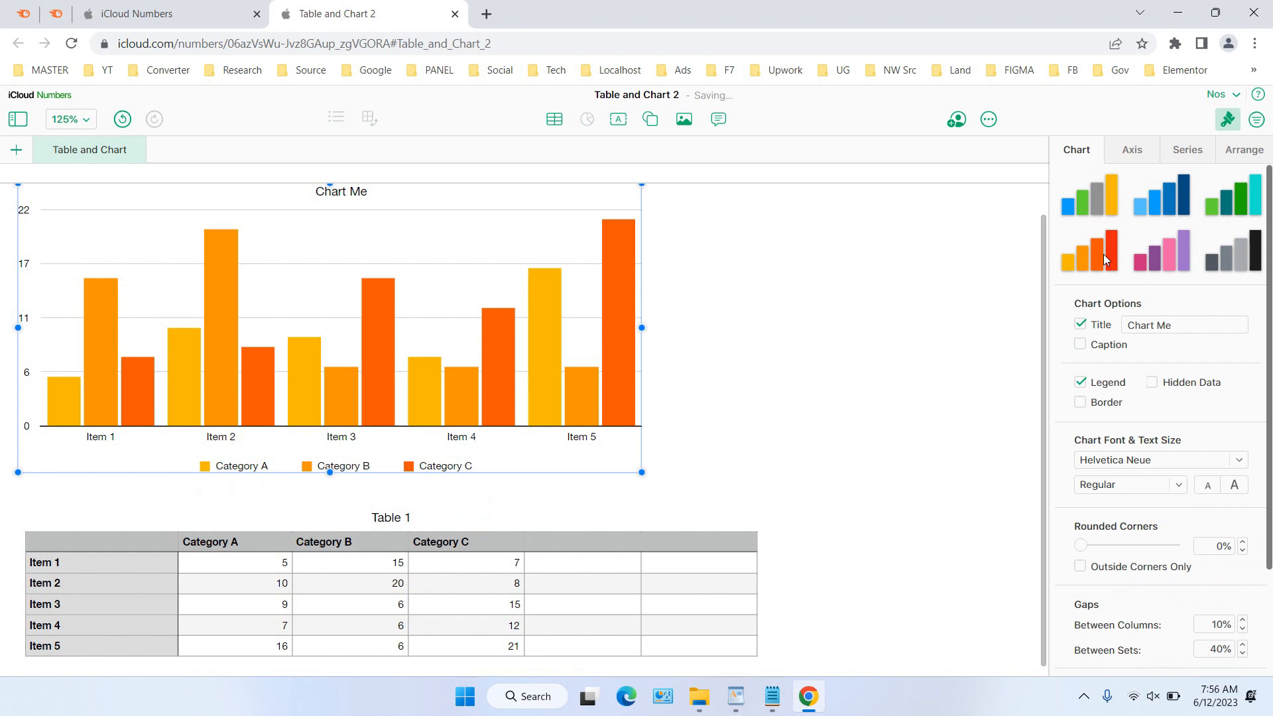
{"action": "left_click", "coordinate": [1148, 218]}
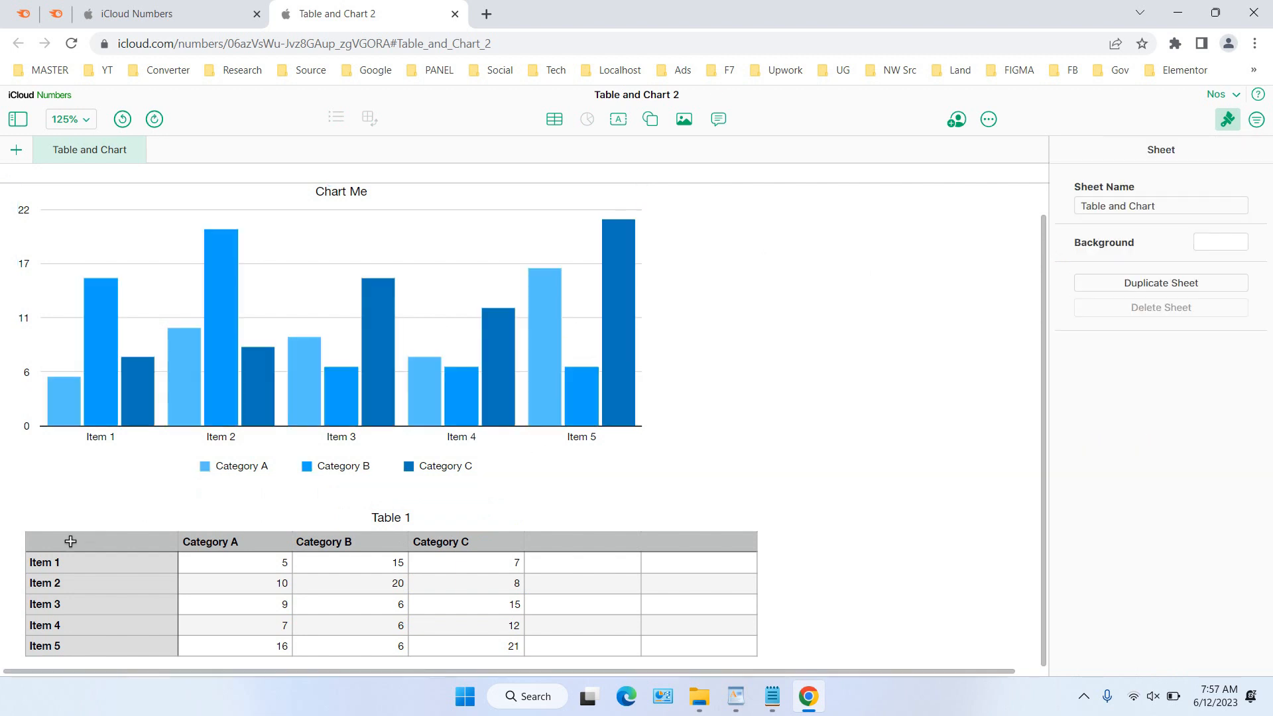
Step: Insert a 2D pie chart from the Table 1 data in columns A to D, rows 1 to 6
{"action": "left_click_drag", "start_coordinate": [70, 542], "coordinate": [484, 645]}
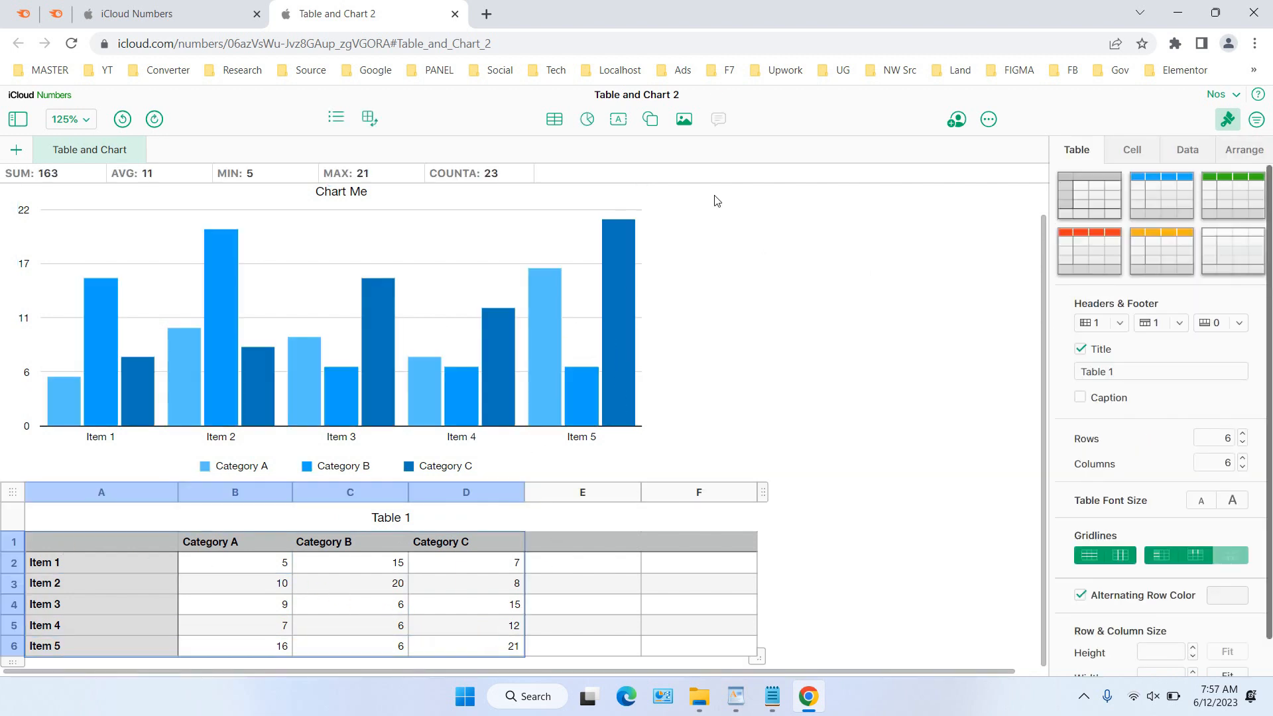
{"action": "left_click", "coordinate": [593, 128]}
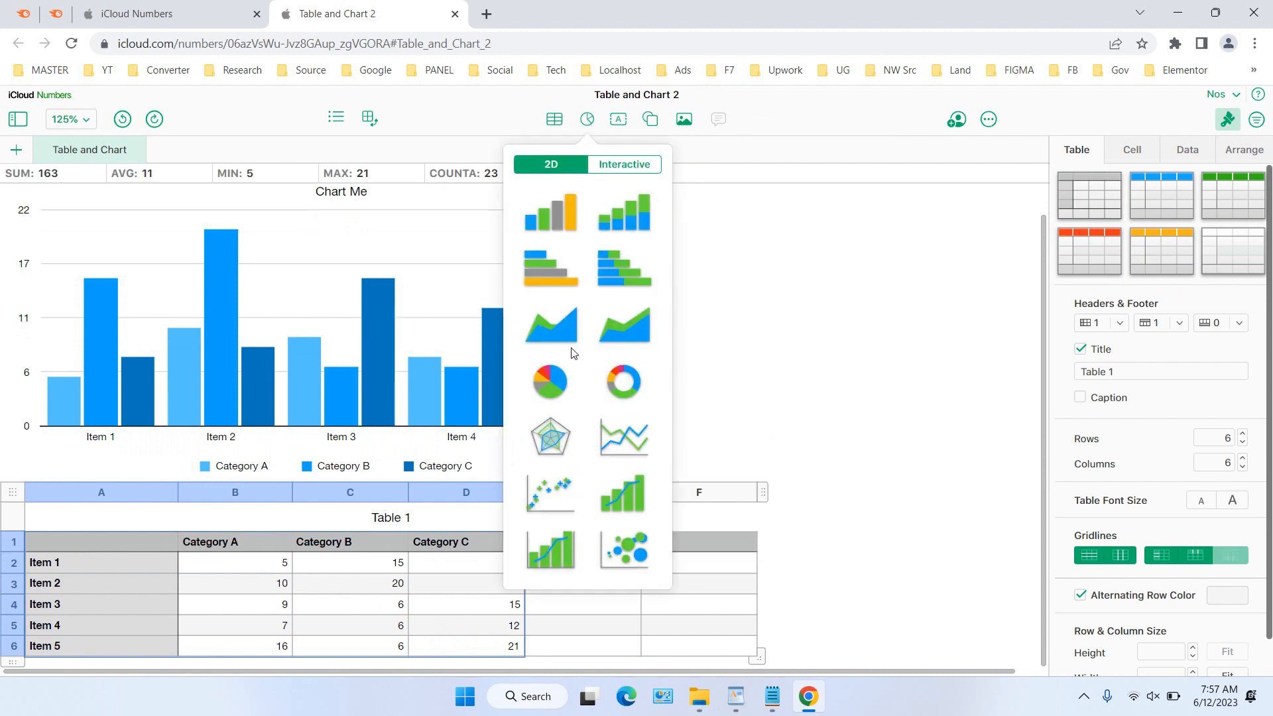
{"action": "left_click", "coordinate": [557, 382]}
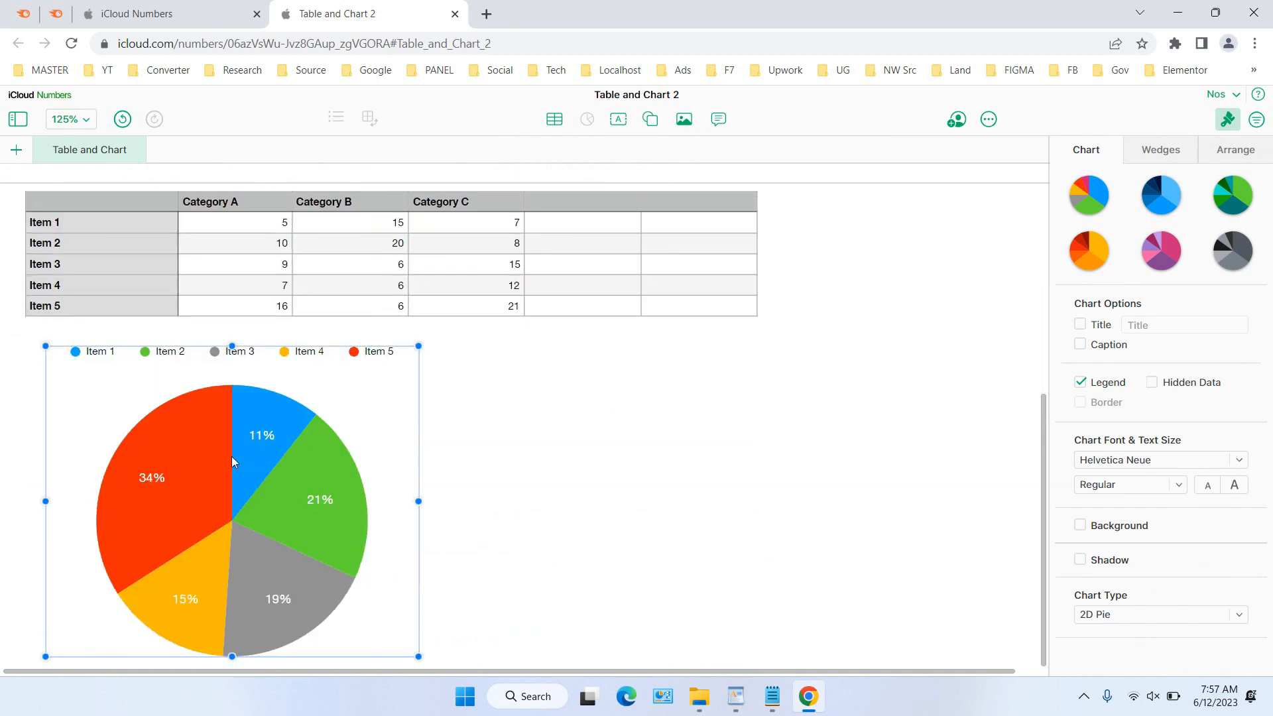
Step: Move the pie chart to the right of the column chart and shrink it so it clears the column chart and table
{"action": "left_click_drag", "start_coordinate": [232, 461], "coordinate": [812, 251]}
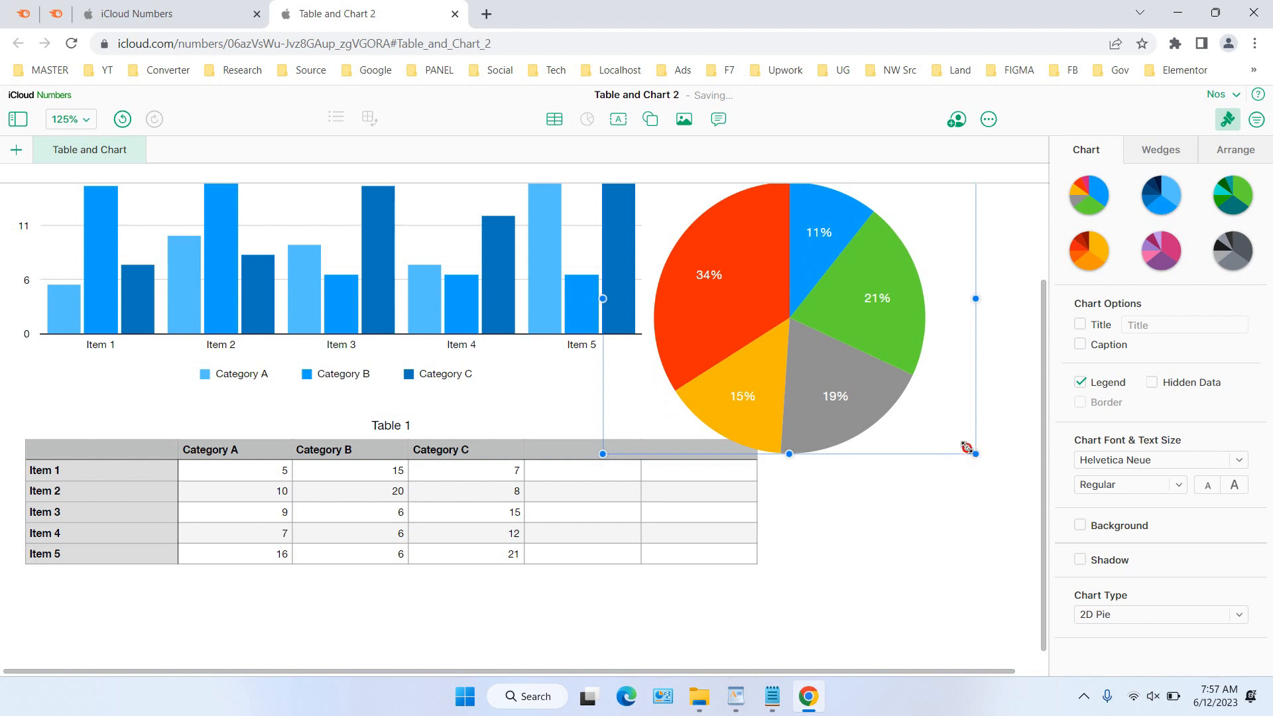
{"action": "left_click_drag", "start_coordinate": [967, 448], "coordinate": [758, 260]}
{"action": "scroll", "coordinate": [531, 296], "scroll_direction": "up", "scroll_amount": 2}
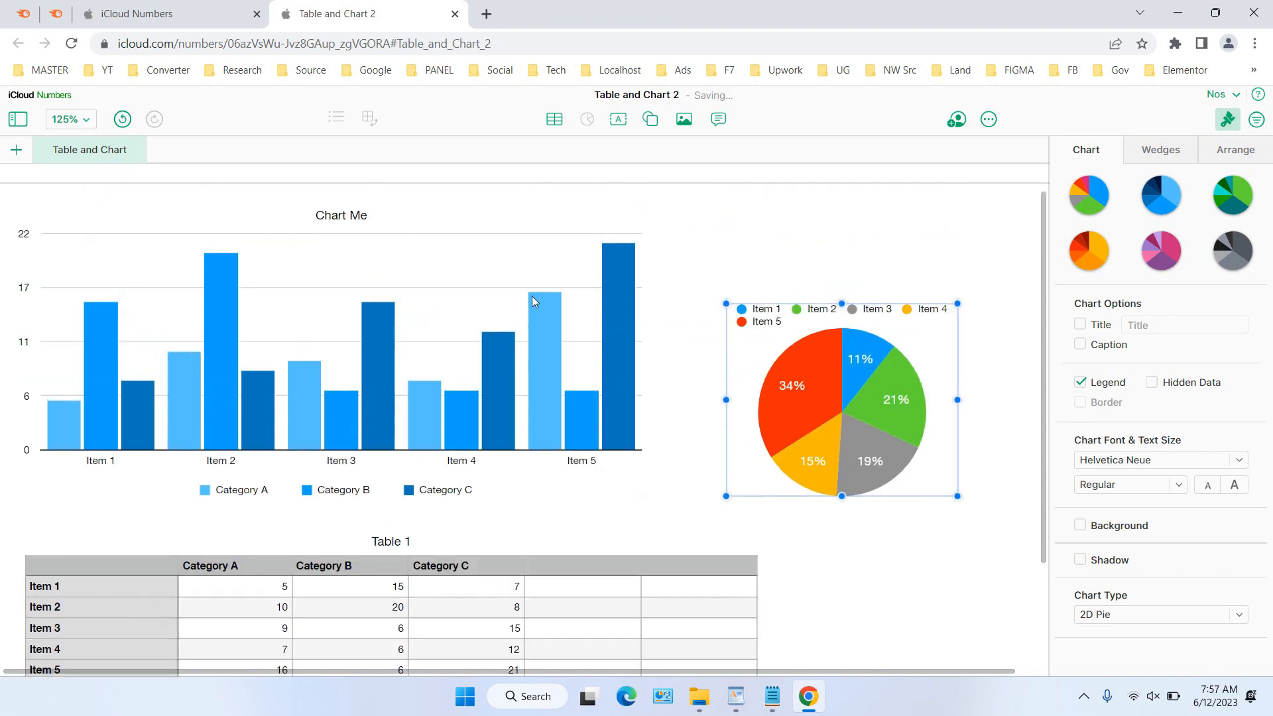
Step: Narrow the Chart Me column chart and move the pie chart closer beside it, above the table
{"action": "left_click", "coordinate": [532, 302]}
{"action": "left_click_drag", "start_coordinate": [642, 203], "coordinate": [432, 216]}
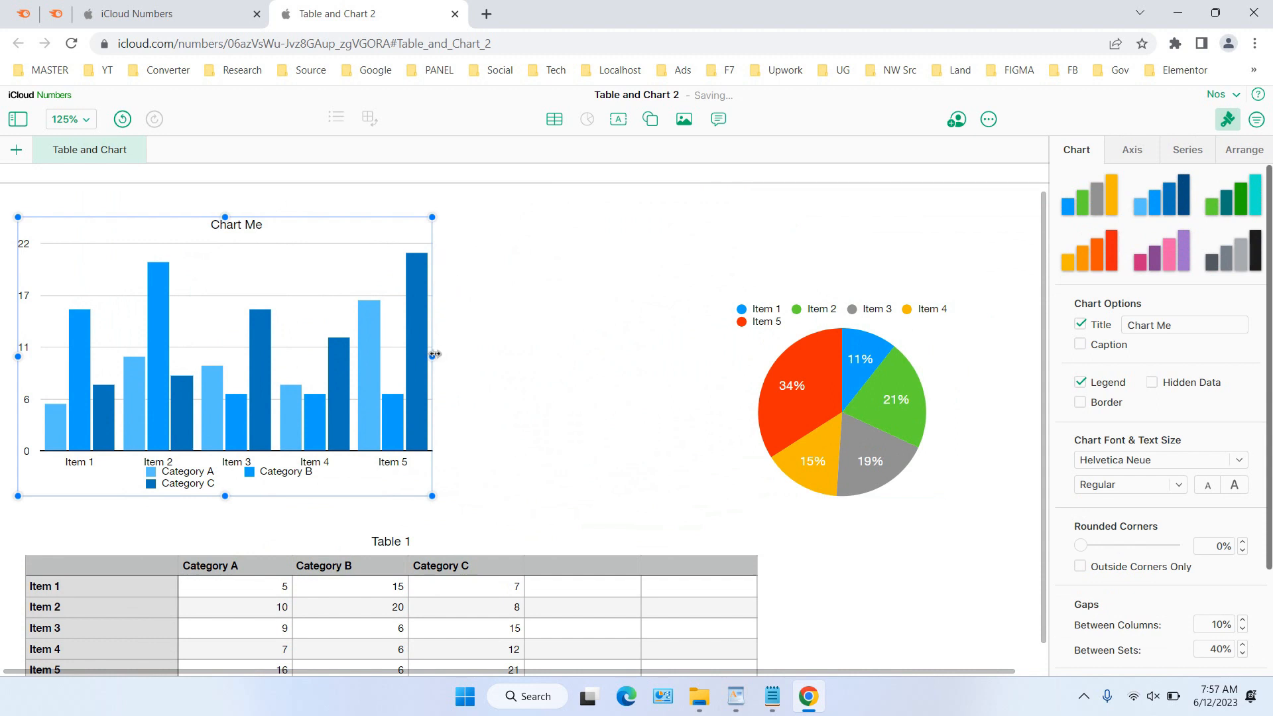
{"action": "left_click_drag", "start_coordinate": [434, 355], "coordinate": [467, 355]}
{"action": "left_click_drag", "start_coordinate": [871, 415], "coordinate": [697, 383]}
{"action": "scroll", "coordinate": [1037, 390], "scroll_direction": "down", "scroll_amount": 2}
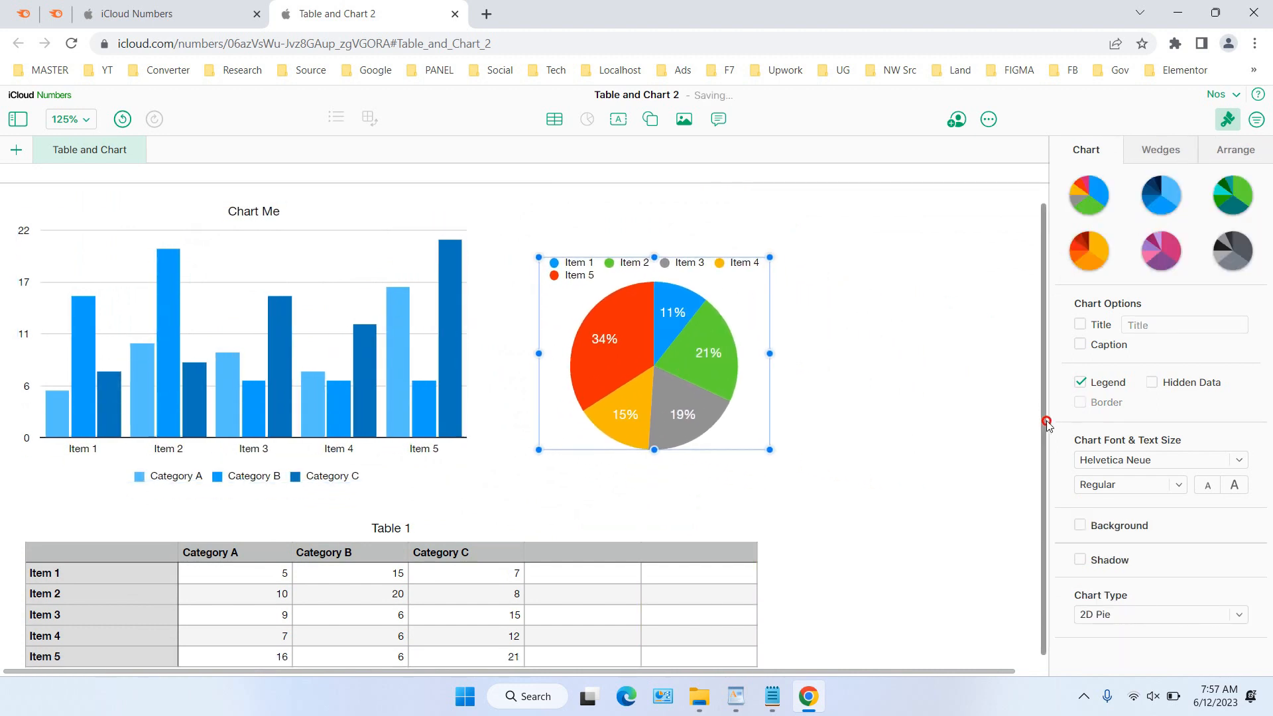